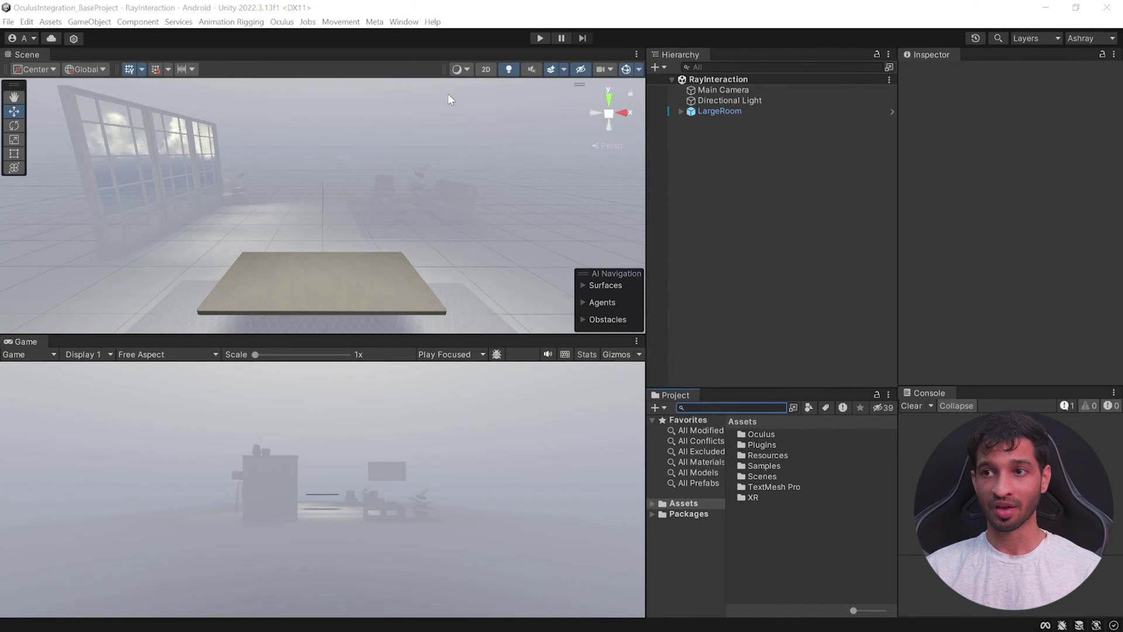
Check the installed Meta SDK version in the Package Manager.
{"action": "left_click", "coordinate": [404, 21]}
{"action": "left_click", "coordinate": [451, 146]}
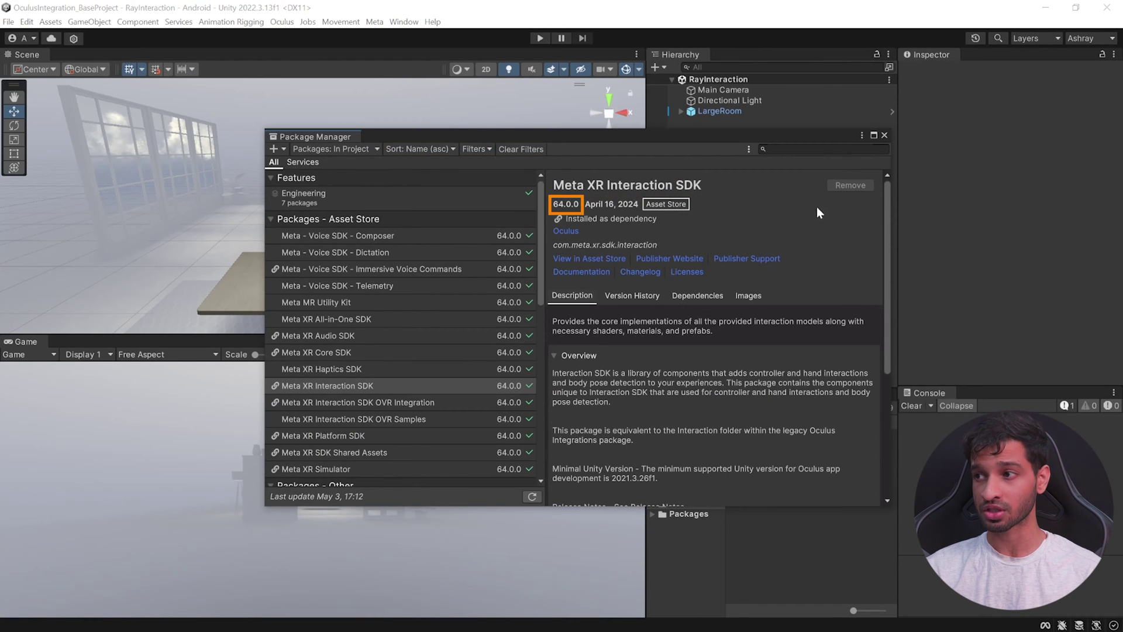
{"action": "left_click", "coordinate": [885, 135]}
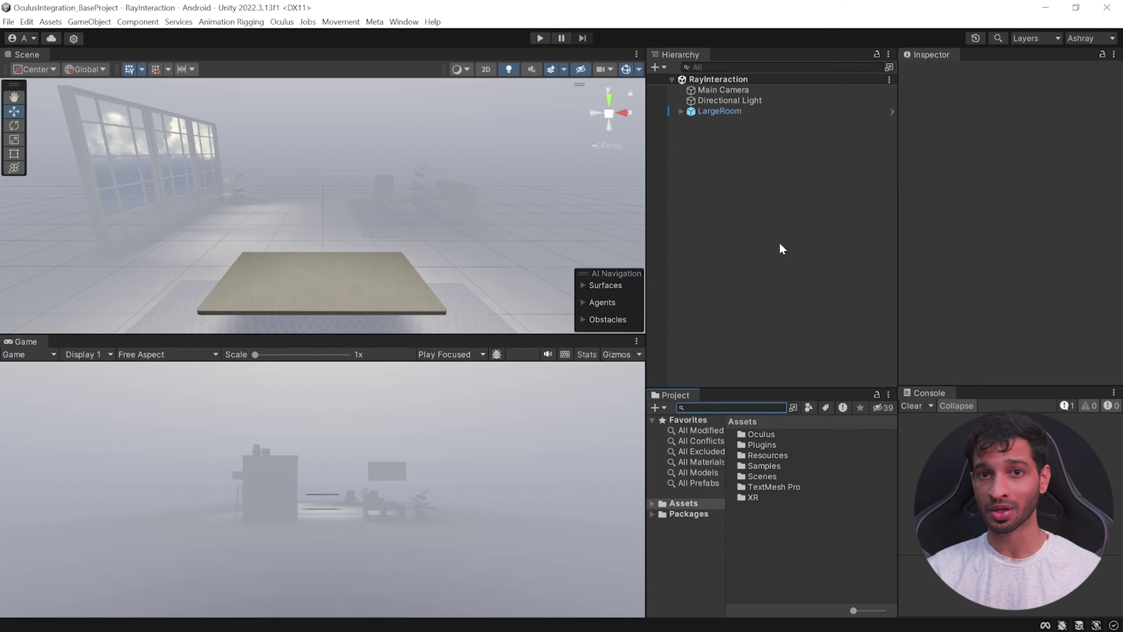
Find OVRCameraRig with the search scope set to All and add it to the Hierarchy.
{"action": "left_click", "coordinate": [767, 171]}
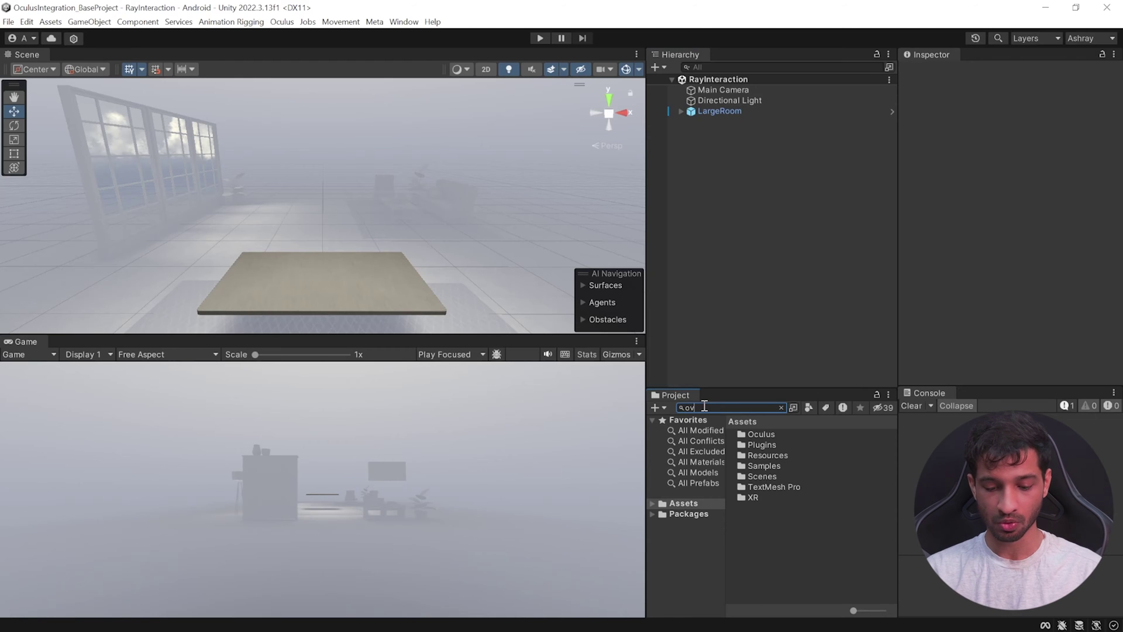
{"action": "type", "text": "rca"}
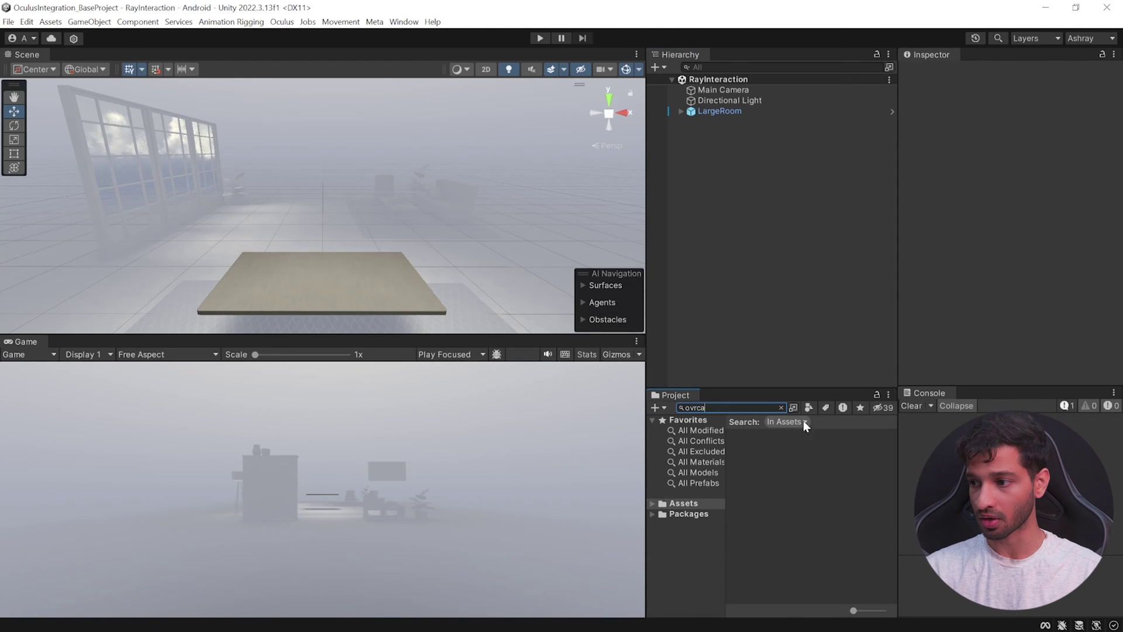
{"action": "left_click", "coordinate": [805, 422]}
{"action": "left_click", "coordinate": [775, 433]}
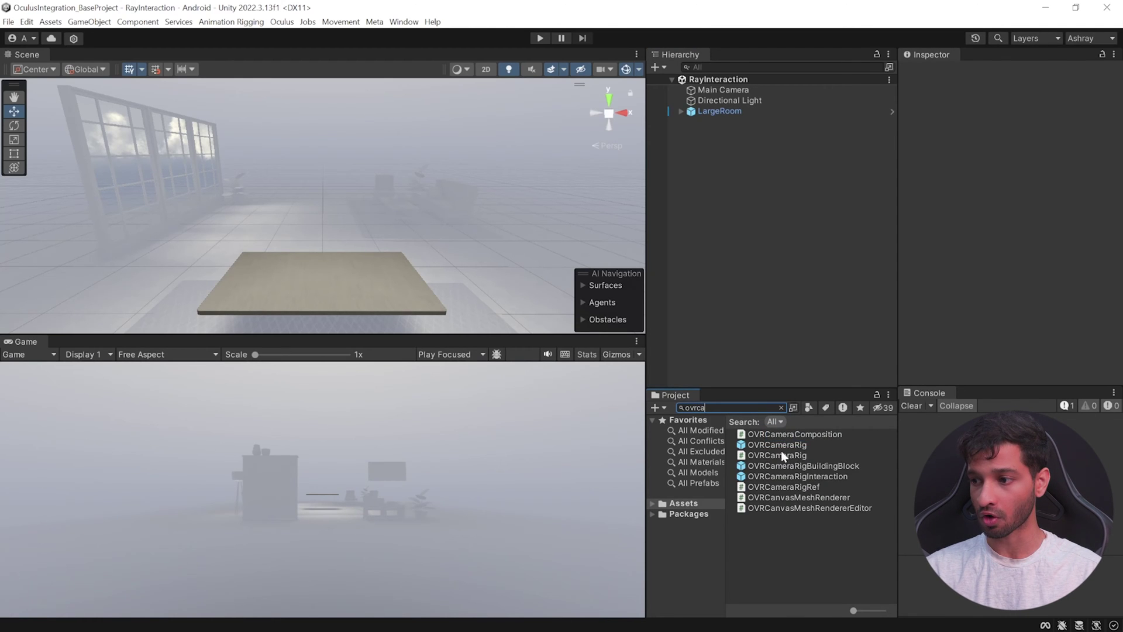
{"action": "left_click_drag", "start_coordinate": [781, 442], "coordinate": [744, 224]}
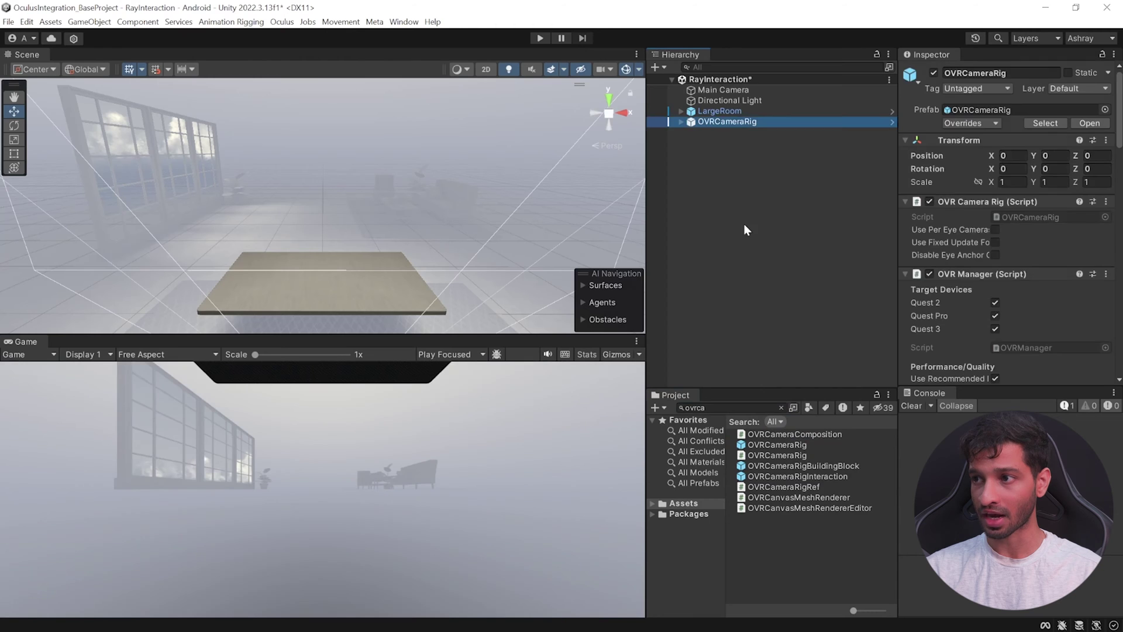
Delete Main Camera and expand OVRCameraRig > TrackingSpace to show its anchors.
{"action": "left_click", "coordinate": [732, 92]}
{"action": "key", "text": "Delete"}
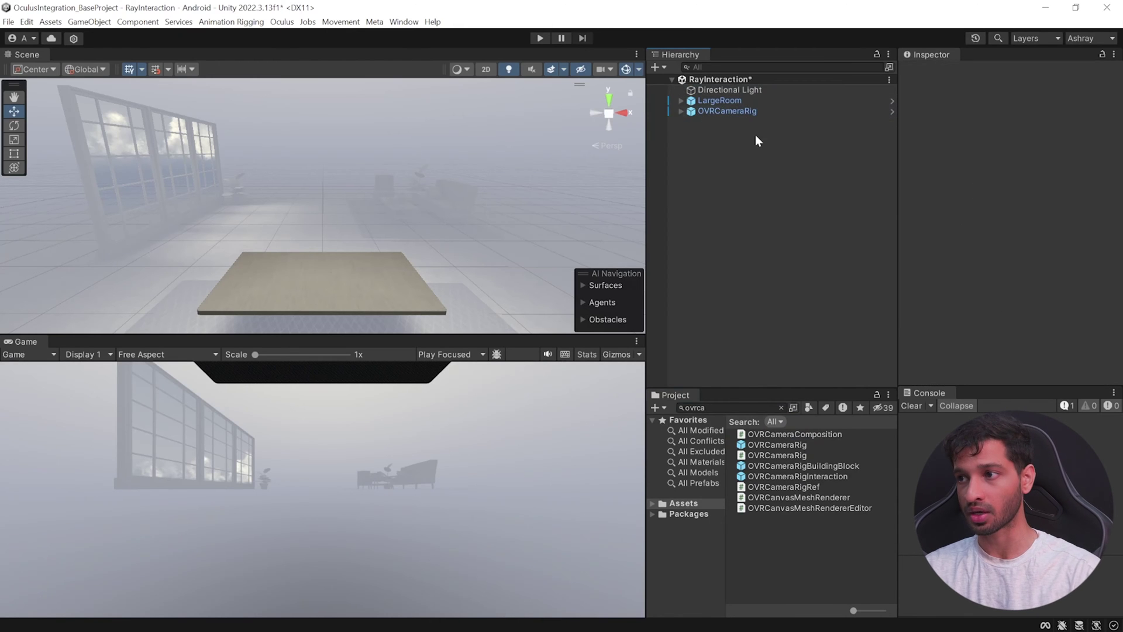
{"action": "left_click", "coordinate": [681, 110]}
{"action": "left_click", "coordinate": [691, 121]}
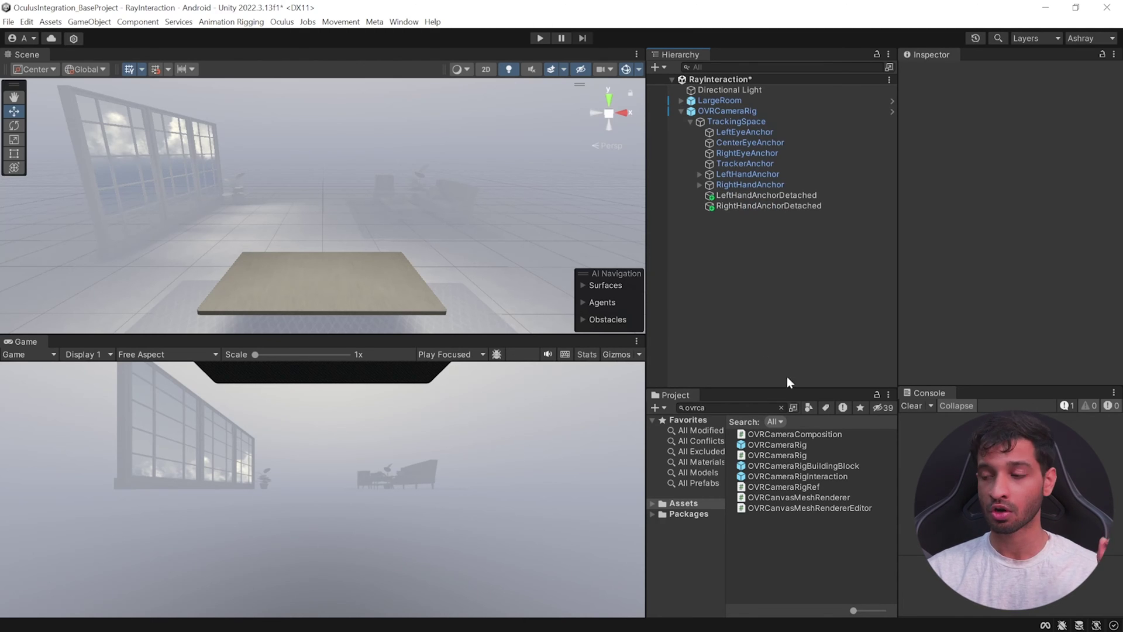
Add the OVRInteraction prefab under OVRCameraRig and expand it to show OVRHmd.
{"action": "double_click", "coordinate": [707, 408]}
{"action": "key", "text": "BackSpace"}
{"action": "type", "text": "ovri"}
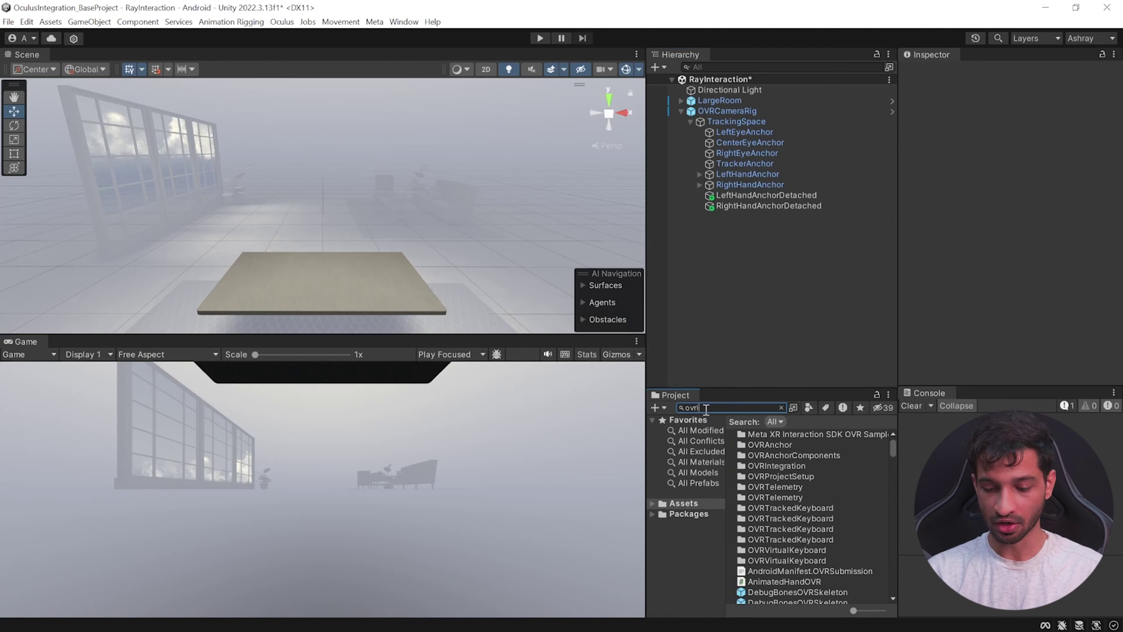
{"action": "type", "text": "n"}
{"action": "left_click_drag", "start_coordinate": [778, 487], "coordinate": [733, 110]}
{"action": "left_click", "coordinate": [689, 217]}
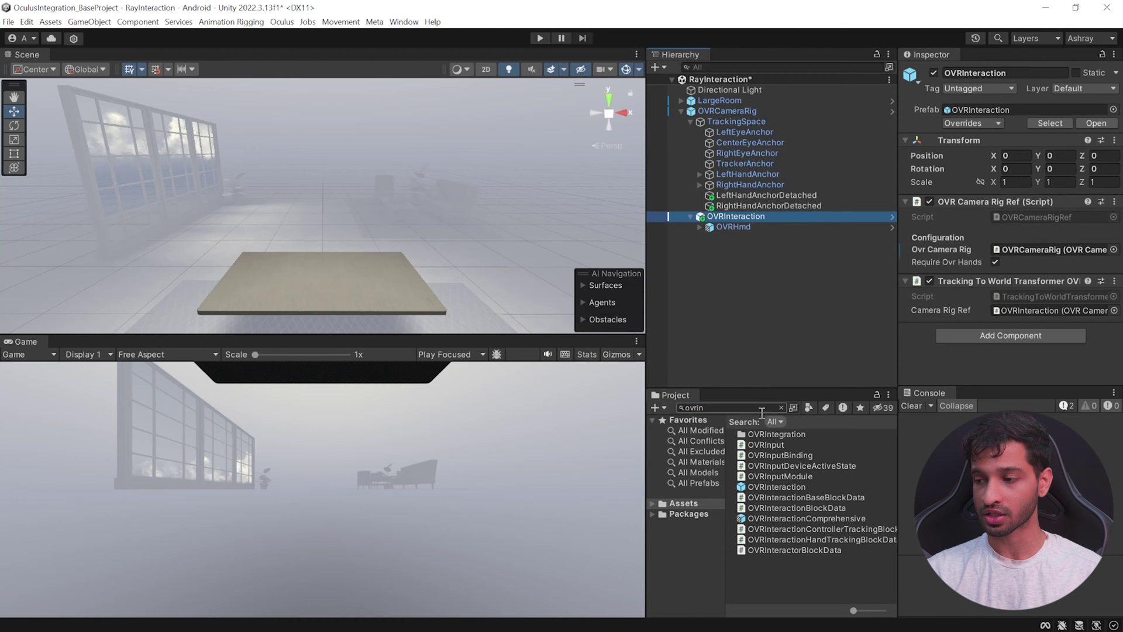
Add the OVRControllers prefab under OVRInteraction, then play the scene in the headset.
{"action": "left_click", "coordinate": [781, 405]}
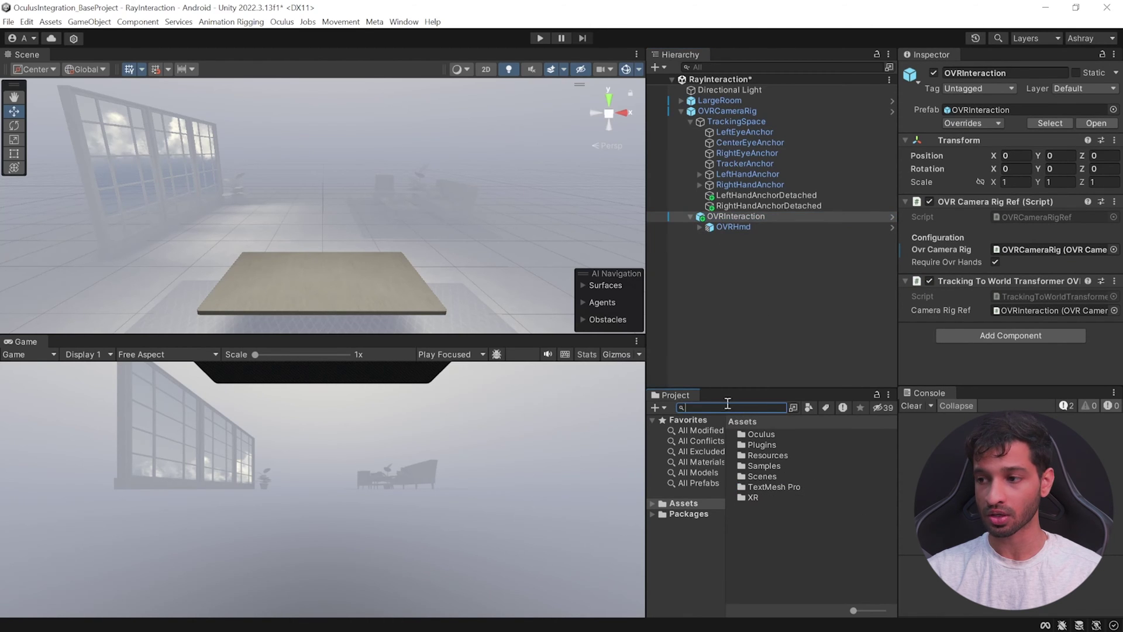
{"action": "type", "text": "ovr"}
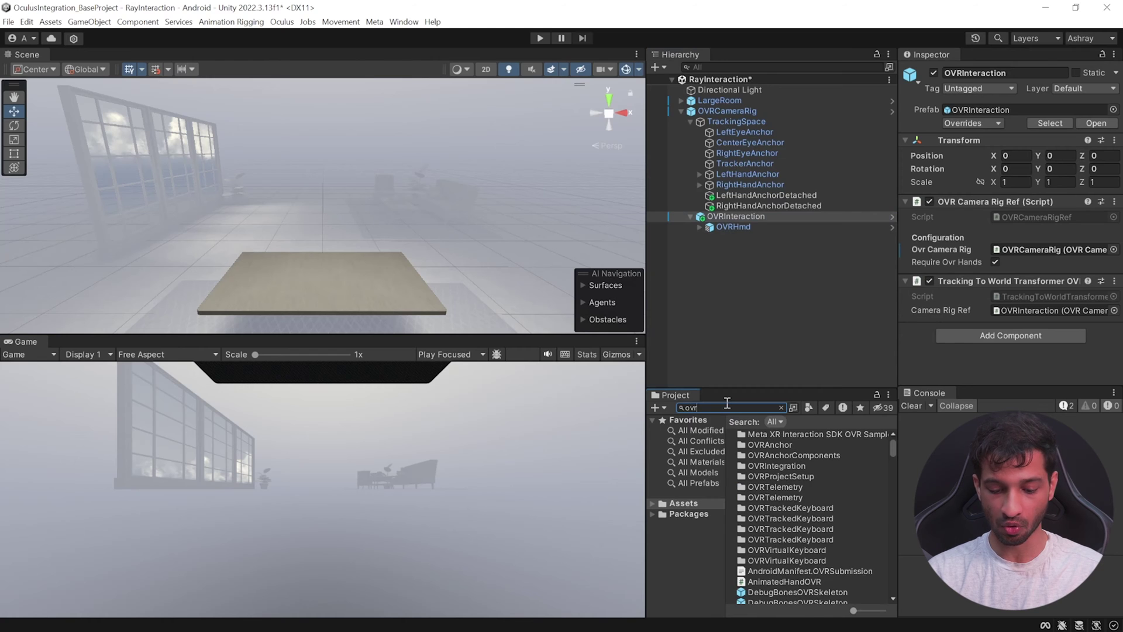
{"action": "type", "text": "con"}
{"action": "scroll", "coordinate": [814, 515], "scroll_direction": "down", "scroll_amount": 5}
{"action": "left_click_drag", "start_coordinate": [787, 583], "coordinate": [736, 220]}
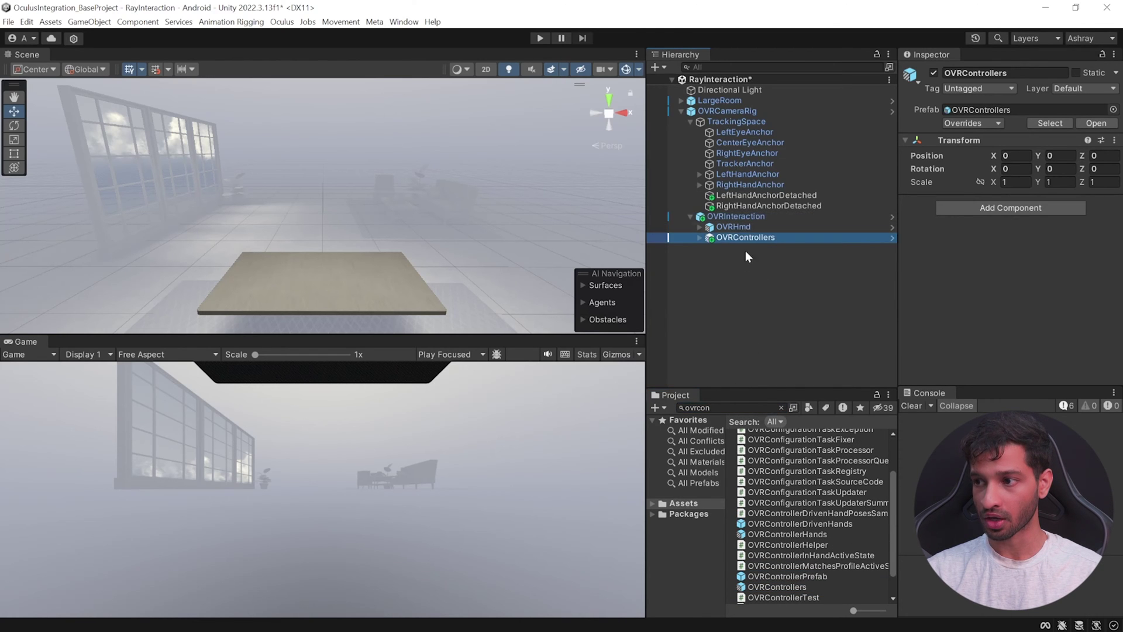
{"action": "left_click", "coordinate": [742, 293]}
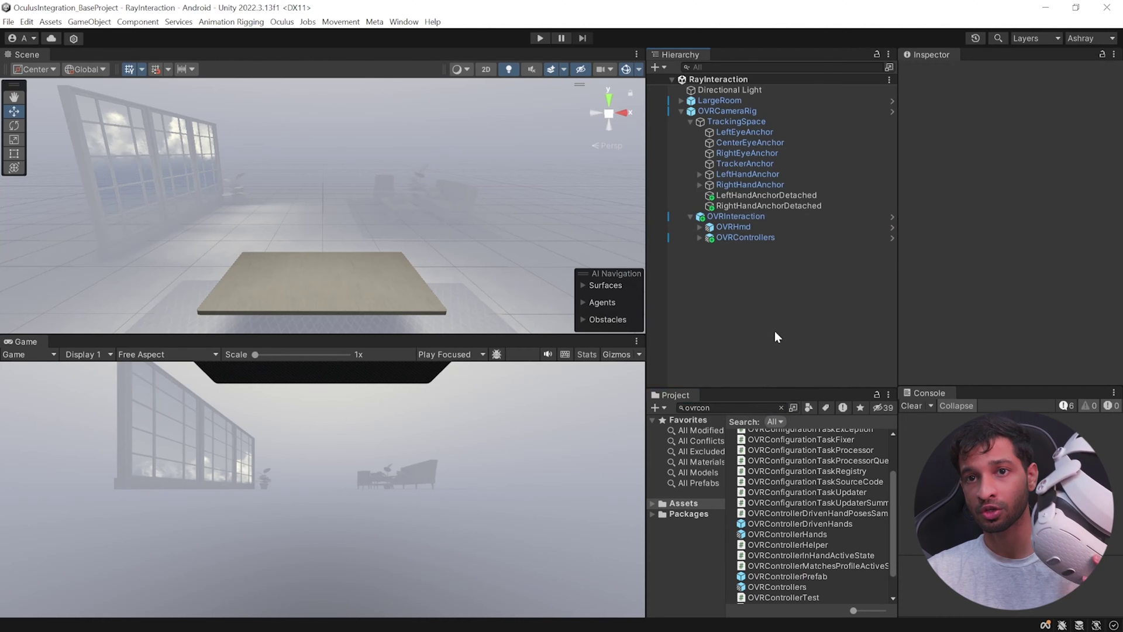
{"action": "left_click", "coordinate": [539, 38]}
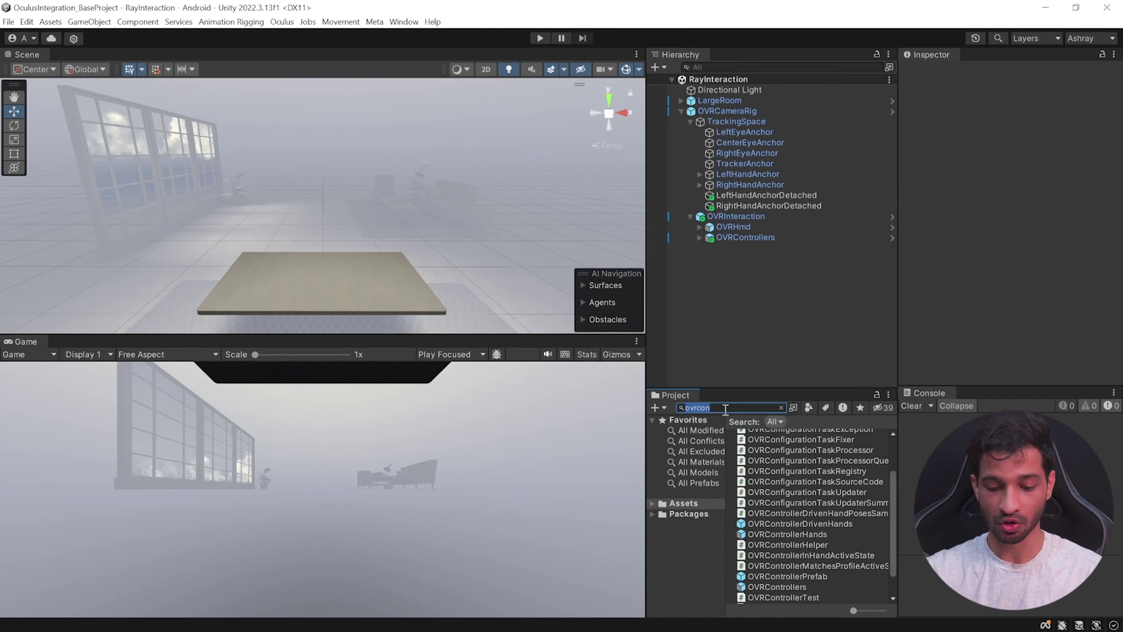
Add a ControllerRayInteractor under both Left and Right ControllerInteractors.
{"action": "type", "text": "rayinteractor"}
{"action": "left_click", "coordinate": [700, 238]}
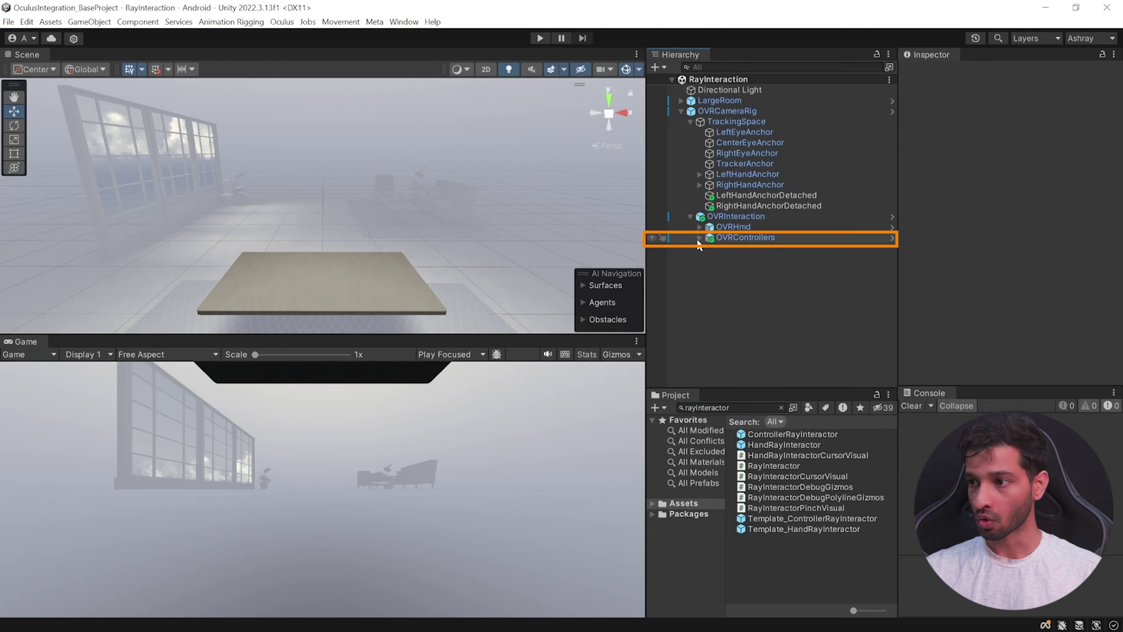
{"action": "left_click", "coordinate": [709, 248]}
{"action": "left_click", "coordinate": [710, 289]}
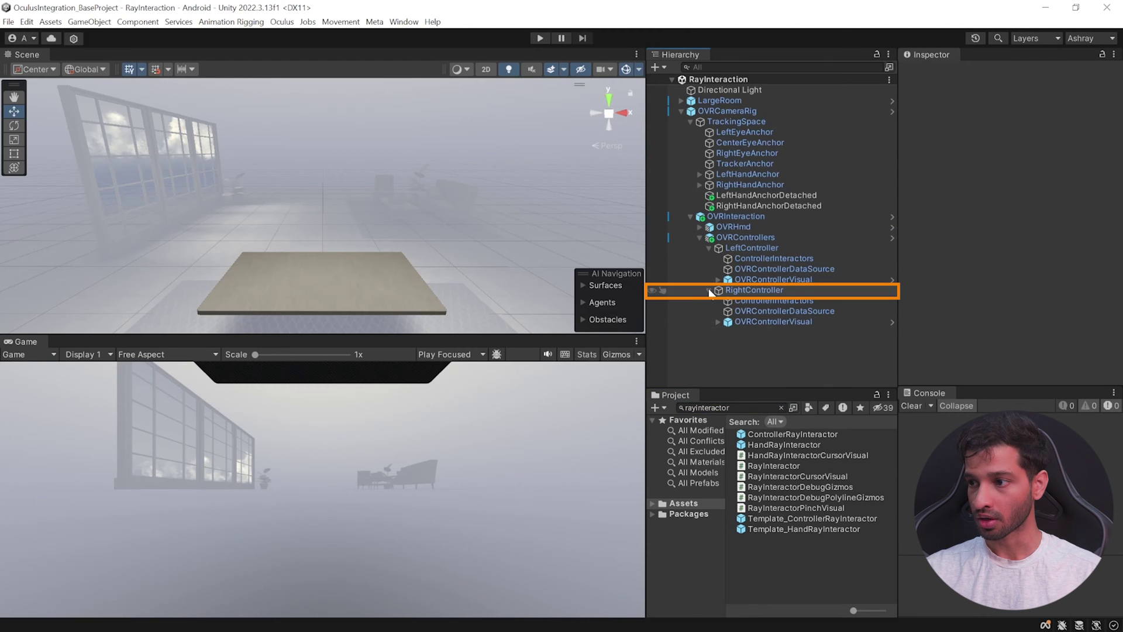
{"action": "left_click_drag", "start_coordinate": [827, 437], "coordinate": [783, 259]}
{"action": "left_click_drag", "start_coordinate": [797, 435], "coordinate": [787, 312]}
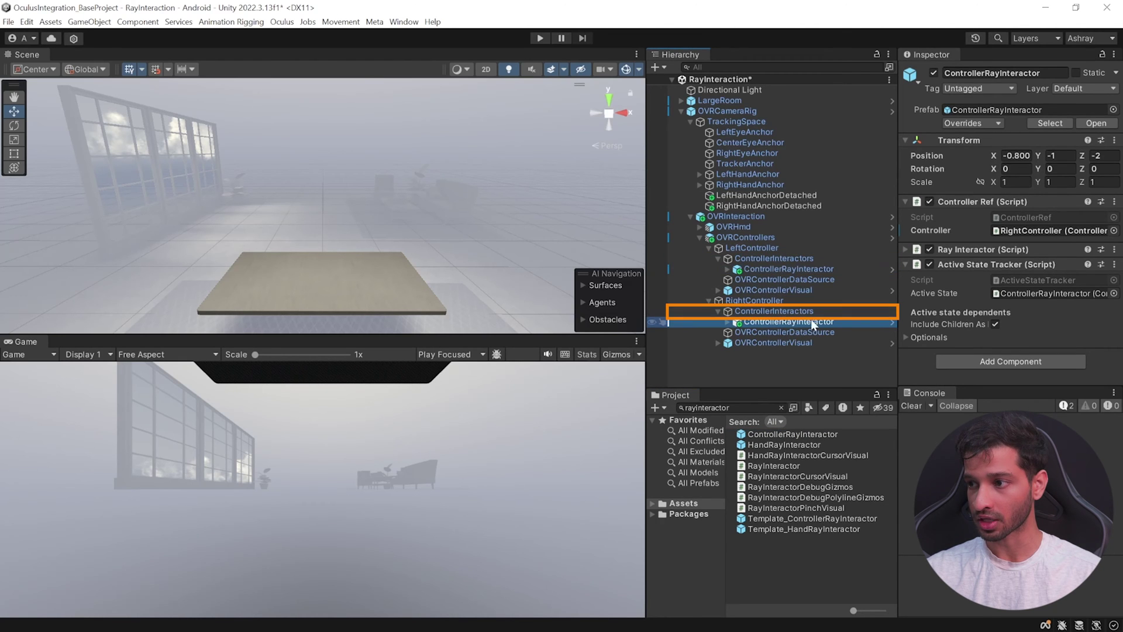
Register each ray interactor in its group's Interactors list, save, and play the scene.
{"action": "left_click", "coordinate": [768, 258]}
{"action": "left_click_drag", "start_coordinate": [777, 271], "coordinate": [967, 194]}
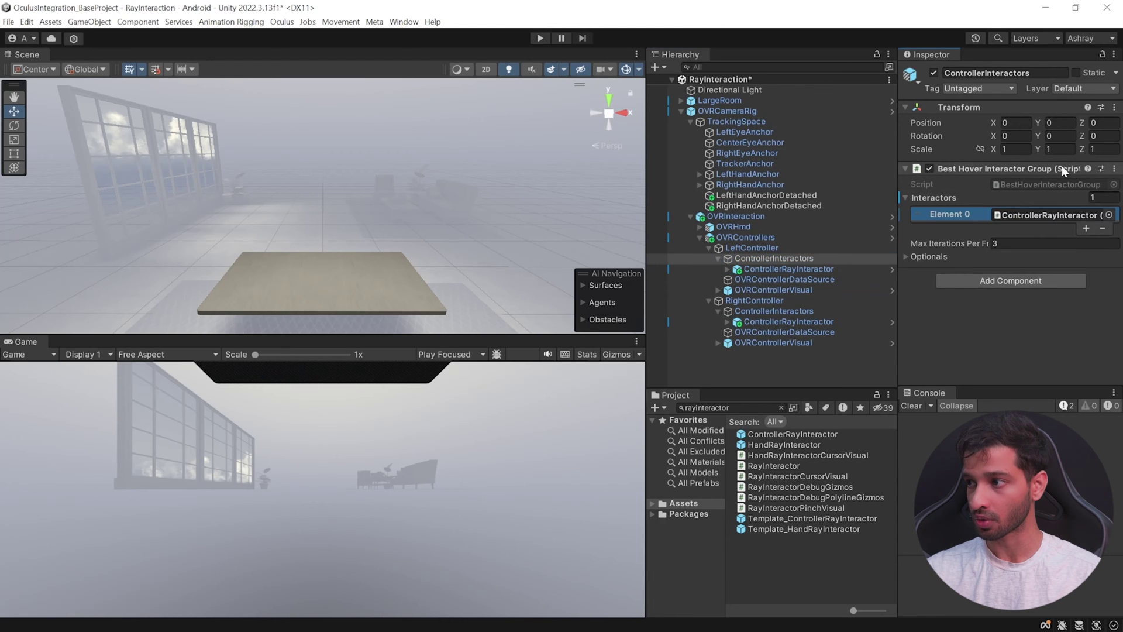
{"action": "left_click", "coordinate": [769, 311]}
{"action": "left_click_drag", "start_coordinate": [764, 323], "coordinate": [971, 199]}
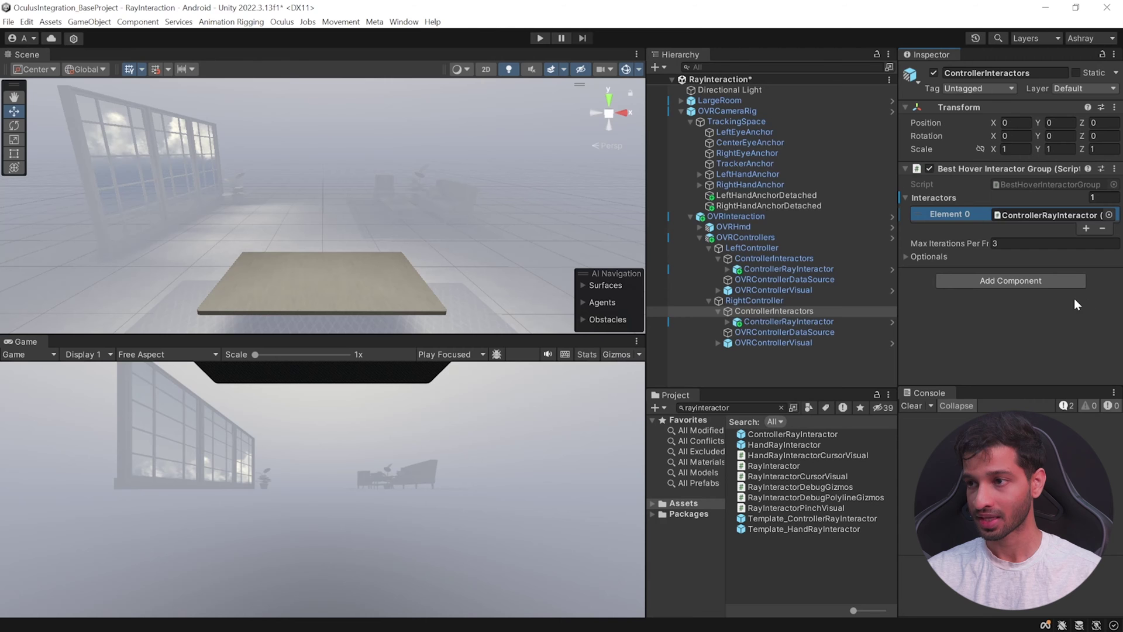
{"action": "left_click", "coordinate": [773, 374]}
{"action": "key", "text": "ctrl+s"}
{"action": "left_click", "coordinate": [540, 37]}
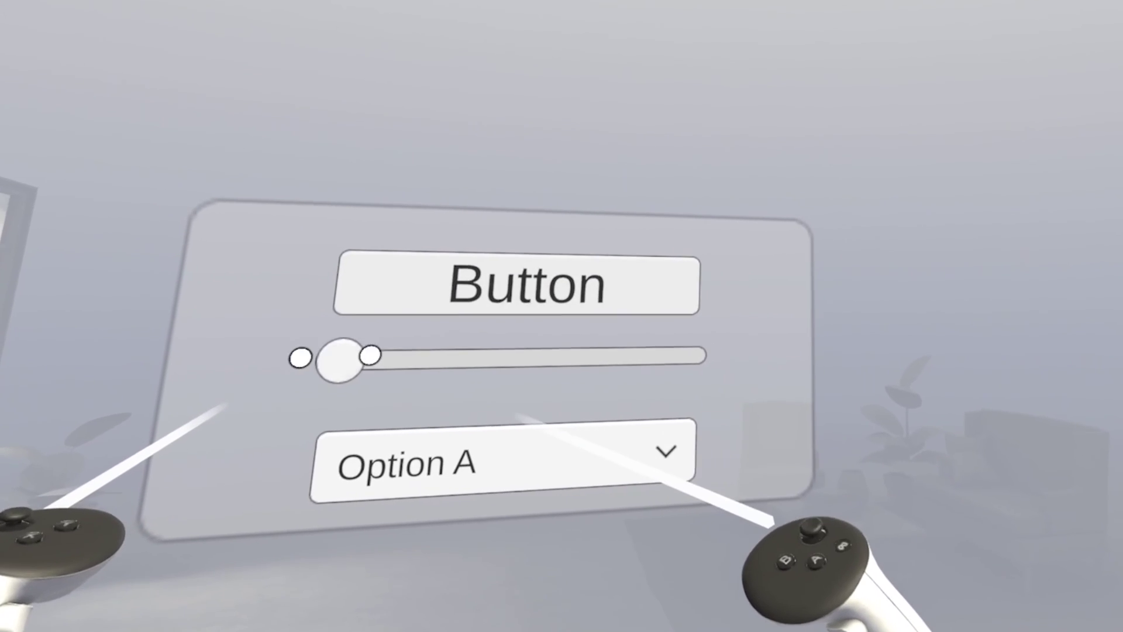
{"action": "left_click_drag", "start_coordinate": [339, 360], "coordinate": [481, 366]}
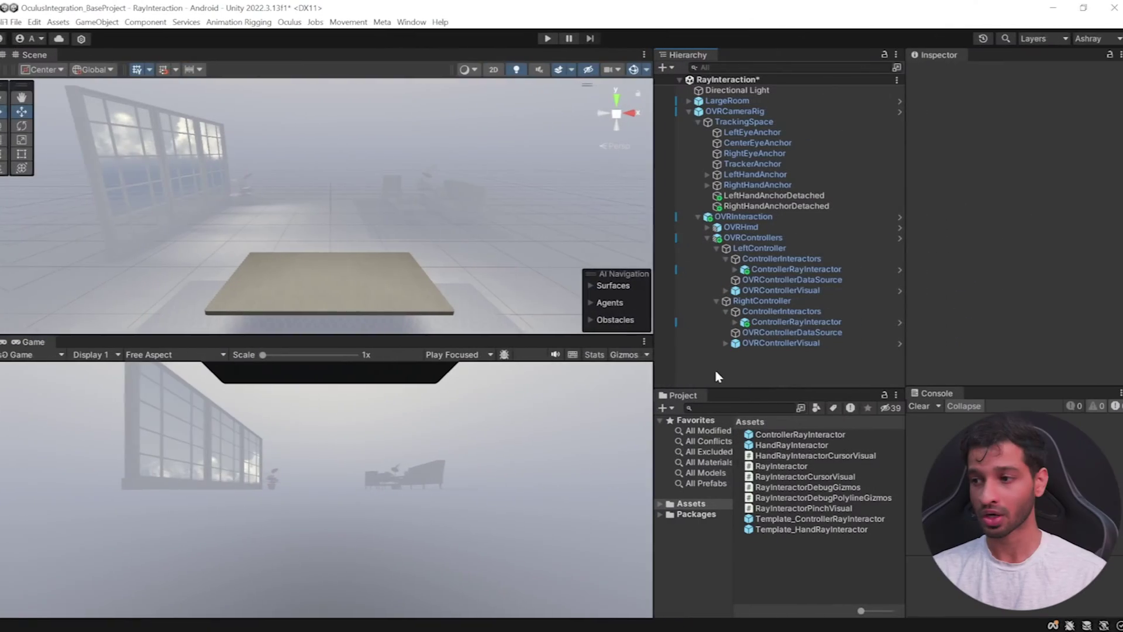
Create a new 3D Cube in the scene from the Hierarchy.
{"action": "right_click", "coordinate": [675, 359]}
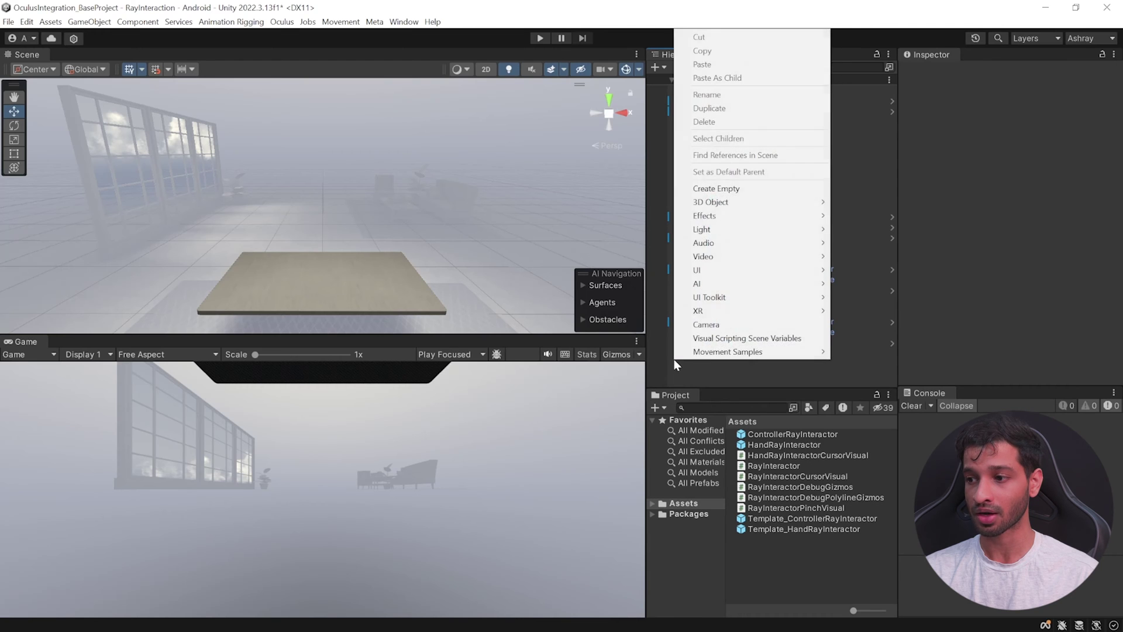
{"action": "mouse_move", "coordinate": [722, 210]}
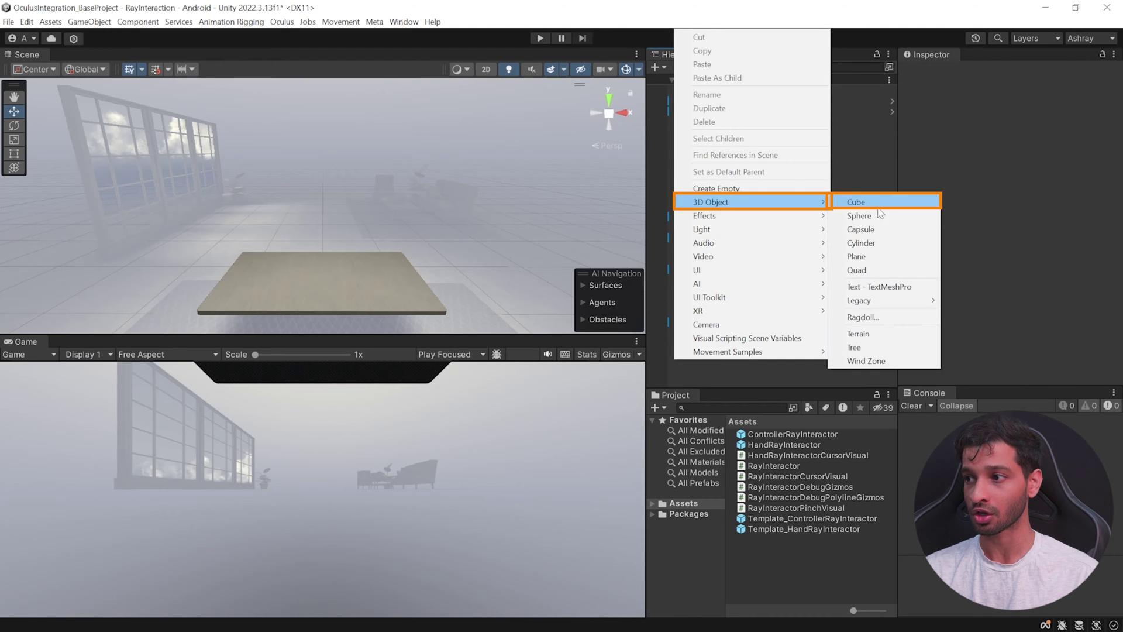
{"action": "left_click", "coordinate": [877, 201]}
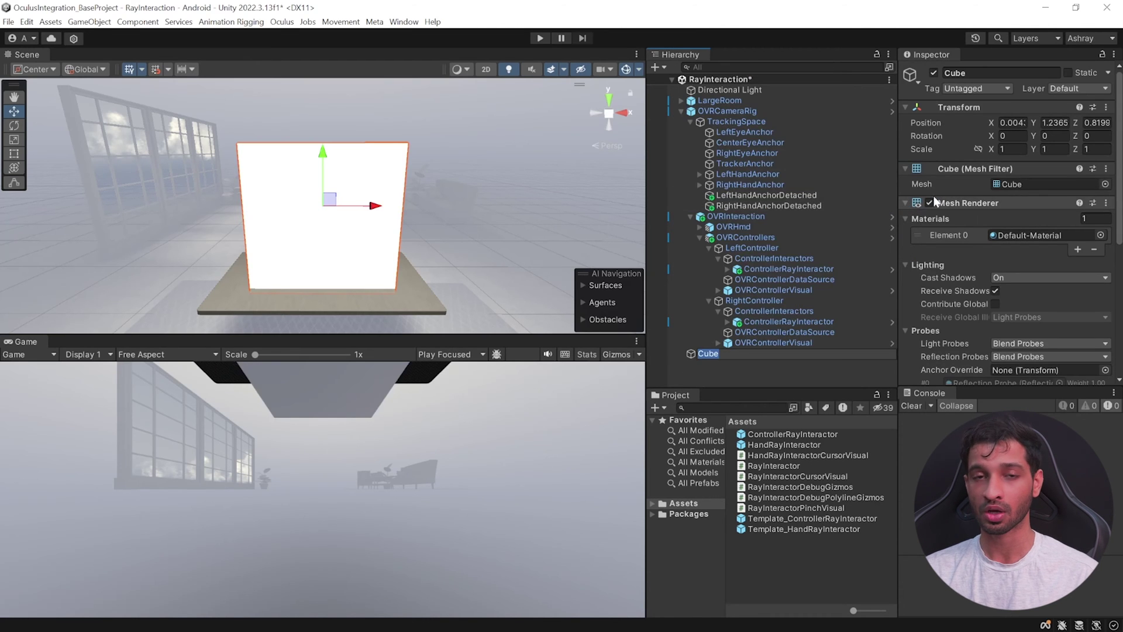
Scale the Cube to 0.1 on X/Y/Z, set Position Z to -0.11, and shift it left.
{"action": "left_click", "coordinate": [1010, 149]}
{"action": "type", "text": "0.1"}
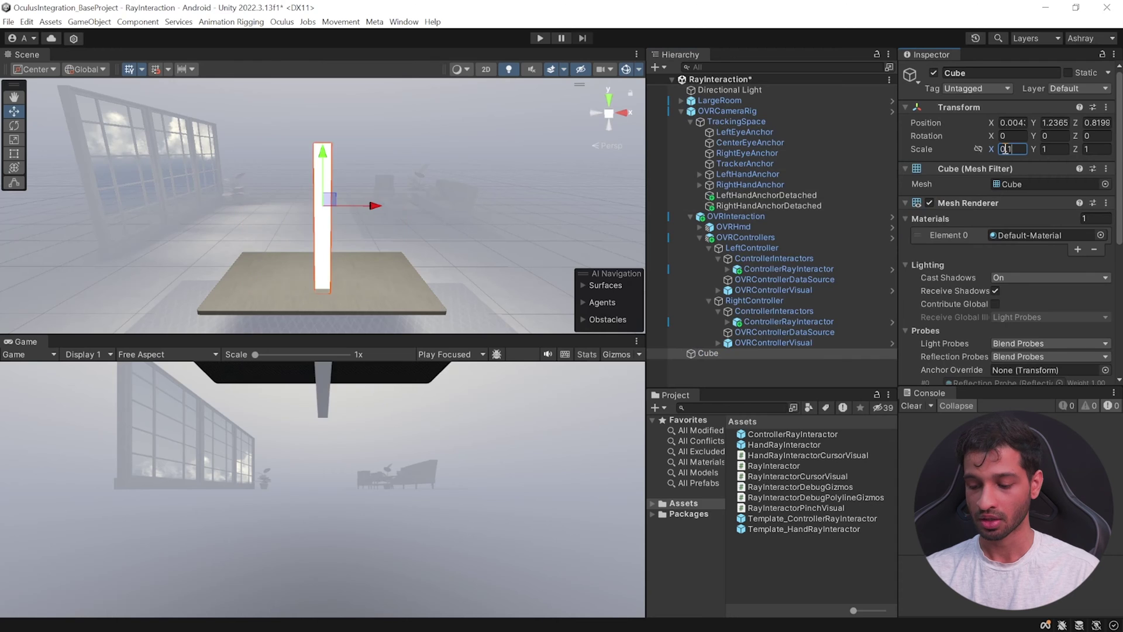
{"action": "key", "text": "Tab"}
{"action": "type", "text": "0.1"}
{"action": "key", "text": "Tab"}
{"action": "type", "text": "0."}
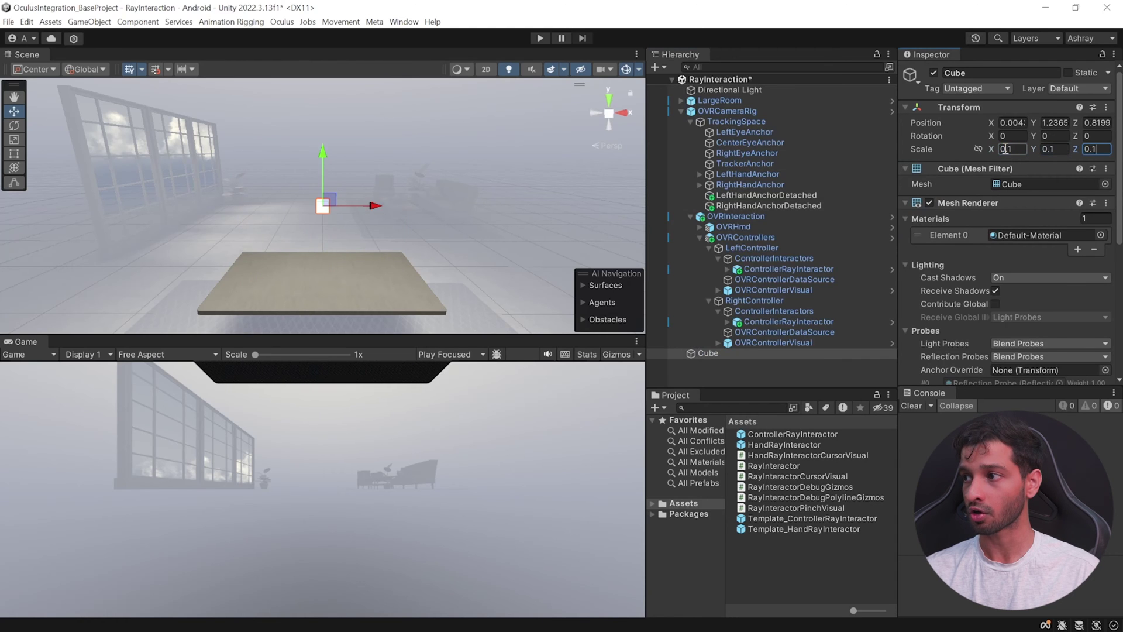
{"action": "type", "text": "1"}
{"action": "left_click_drag", "start_coordinate": [1076, 124], "coordinate": [1056, 127]}
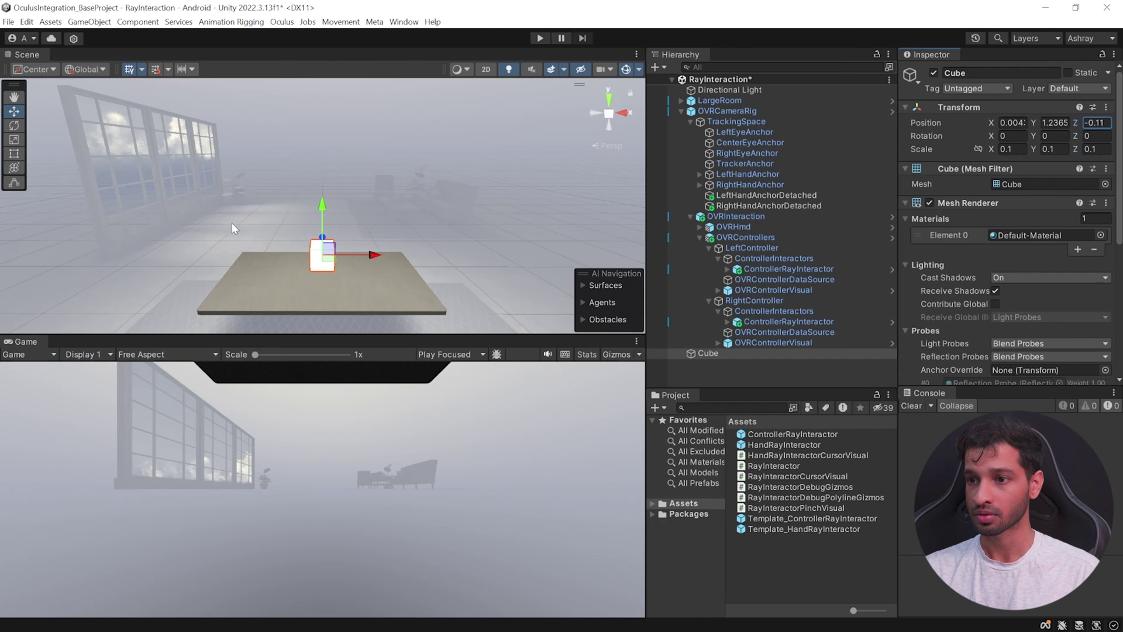
{"action": "left_click_drag", "start_coordinate": [373, 249], "coordinate": [285, 251]}
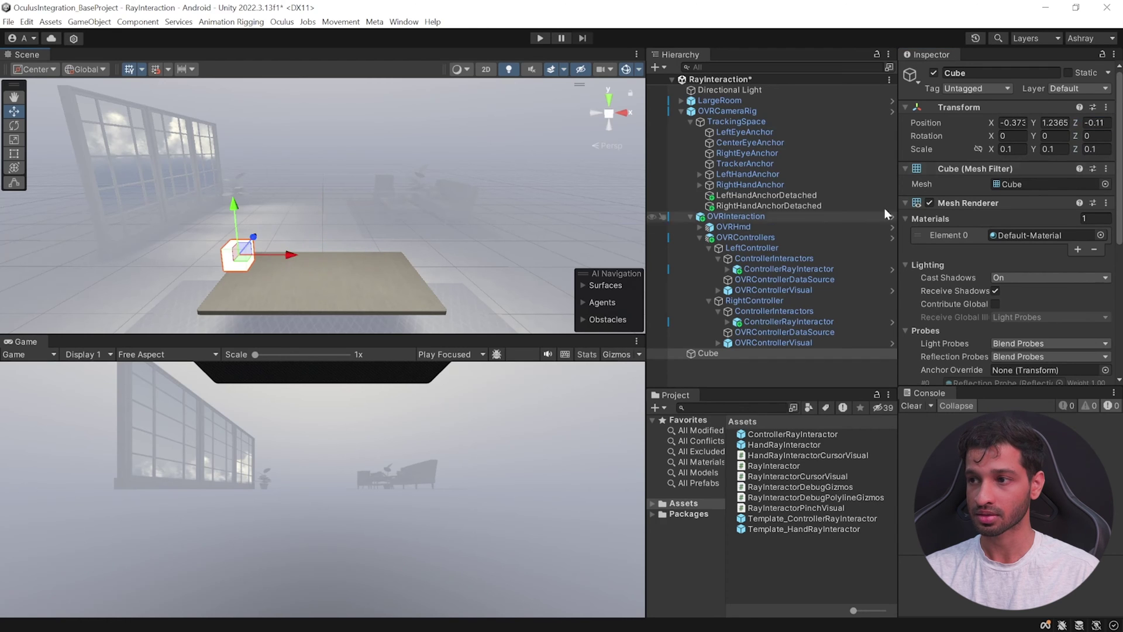
Run Add Ray Grab Interaction on the Cube, fix the missing Rigidbody, and create ISDK_RayGrabInteraction.
{"action": "right_click", "coordinate": [705, 354]}
{"action": "mouse_move", "coordinate": [778, 526]}
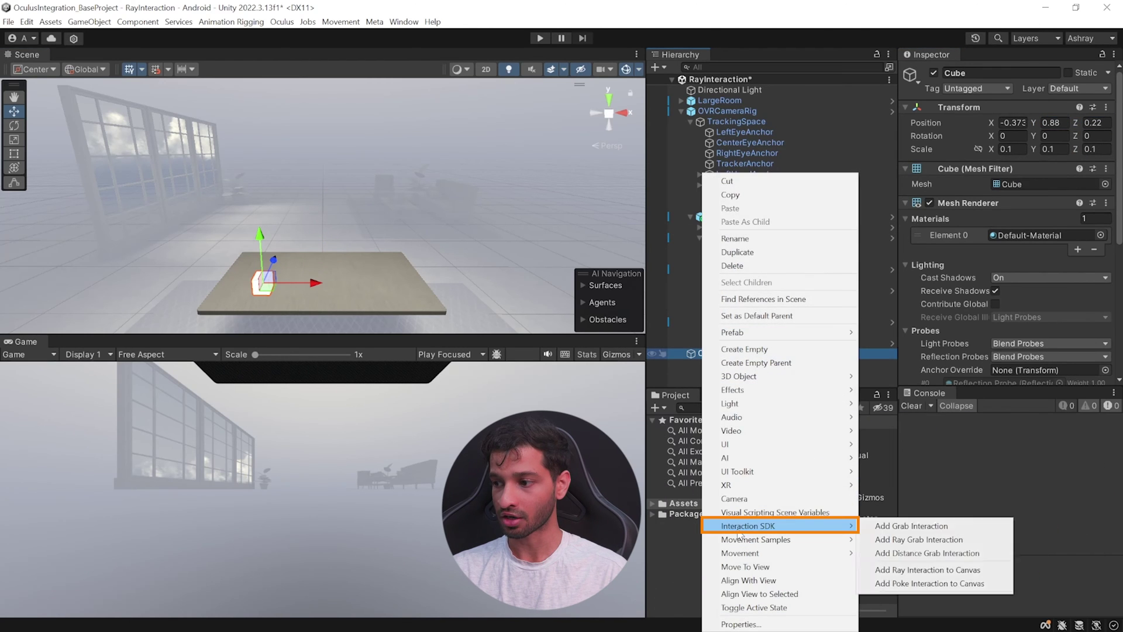
{"action": "left_click", "coordinate": [989, 539]}
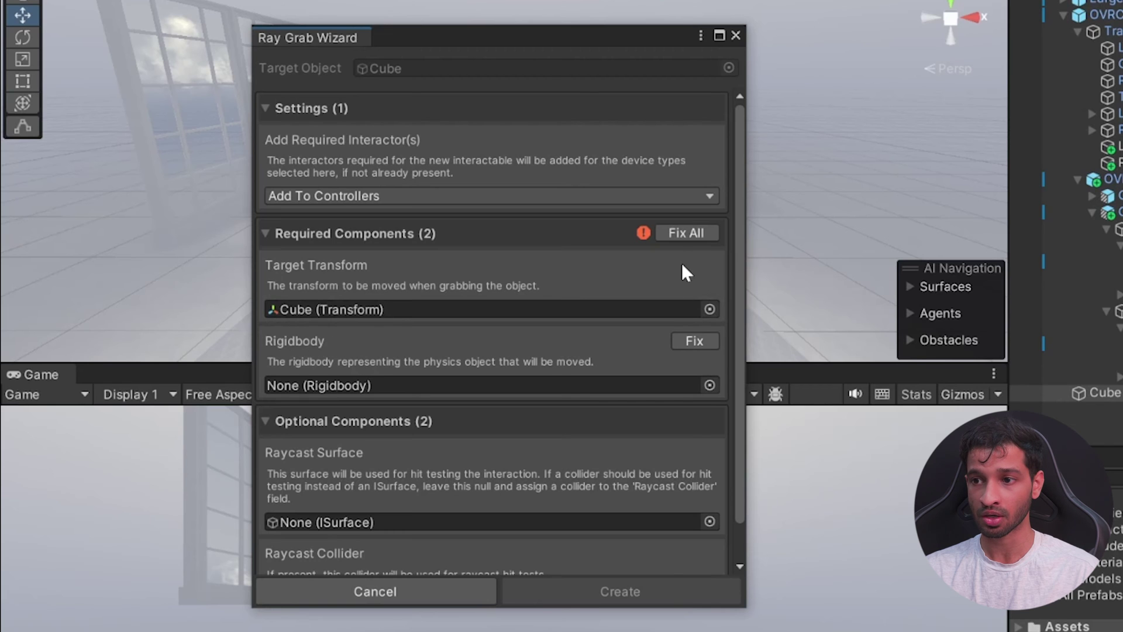
{"action": "left_click", "coordinate": [687, 233]}
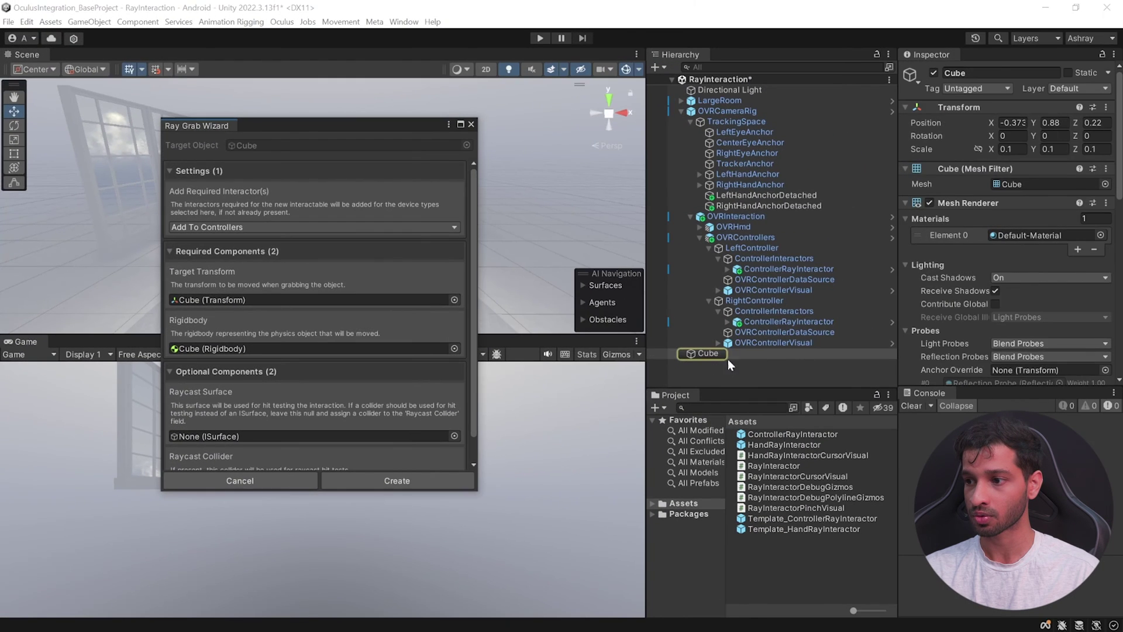
{"action": "scroll", "coordinate": [995, 332], "scroll_direction": "down", "scroll_amount": 10}
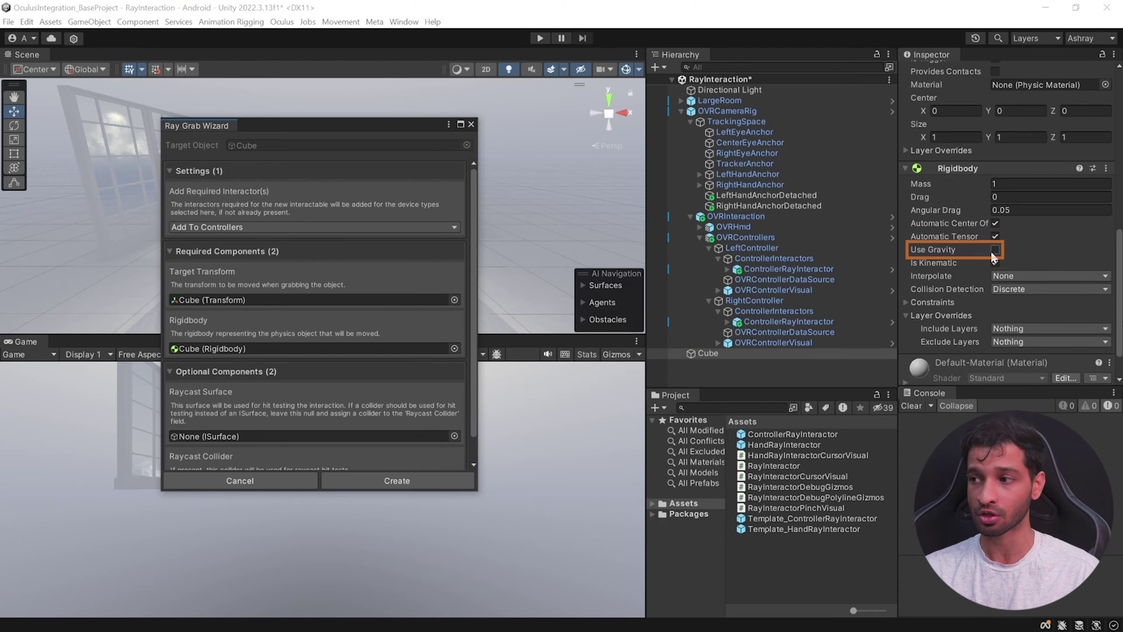
{"action": "scroll", "coordinate": [351, 277], "scroll_direction": "down", "scroll_amount": 2}
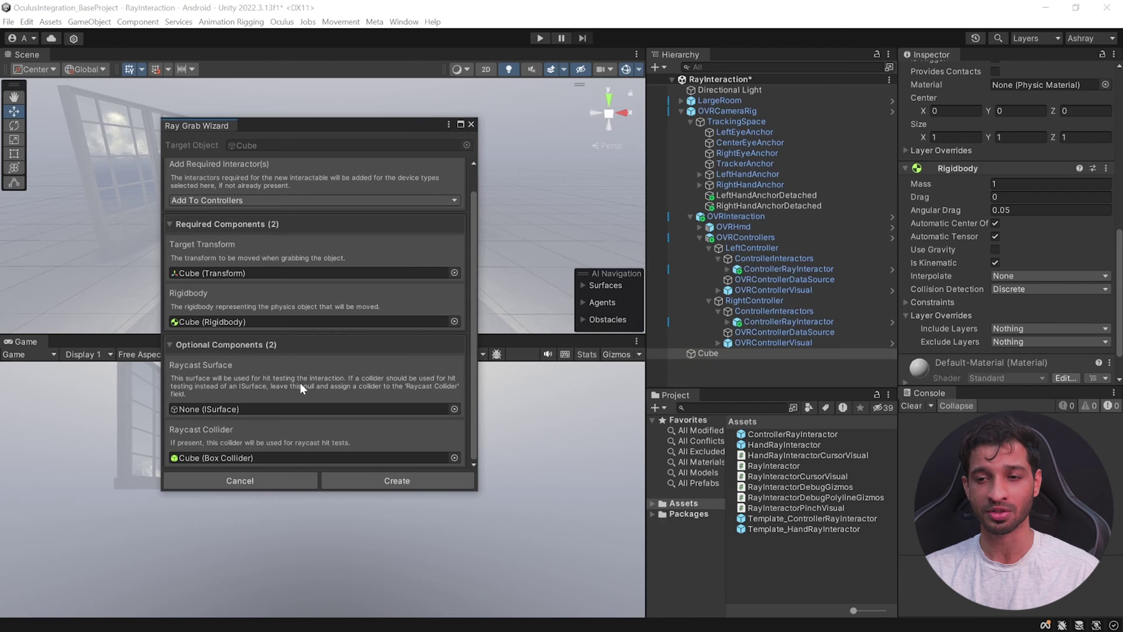
{"action": "left_click", "coordinate": [454, 487]}
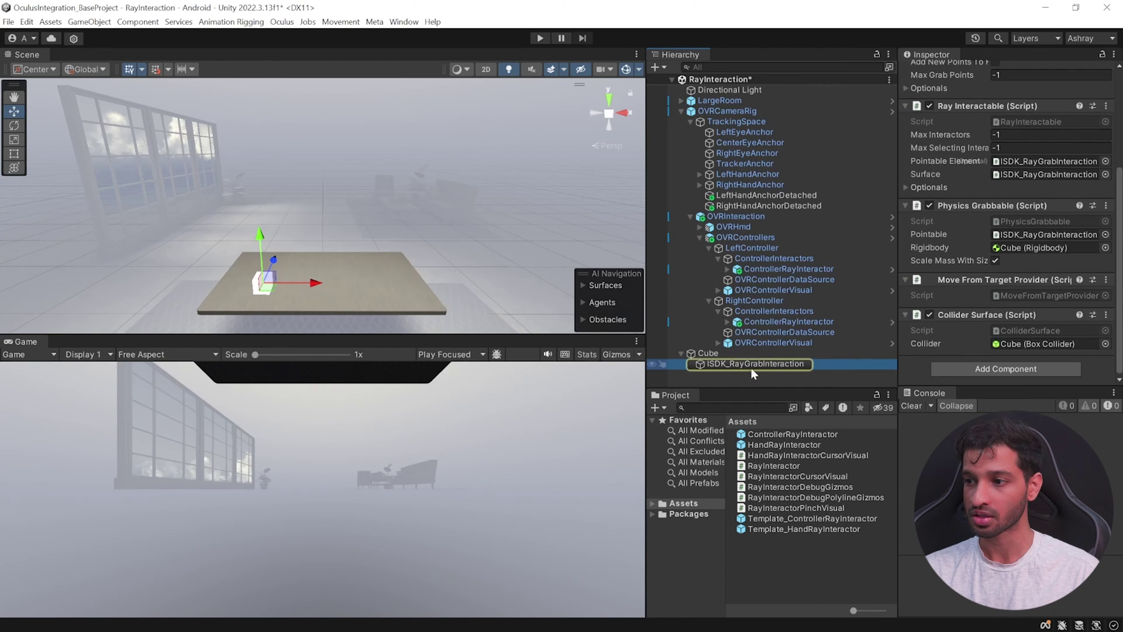
{"action": "left_click", "coordinate": [727, 367]}
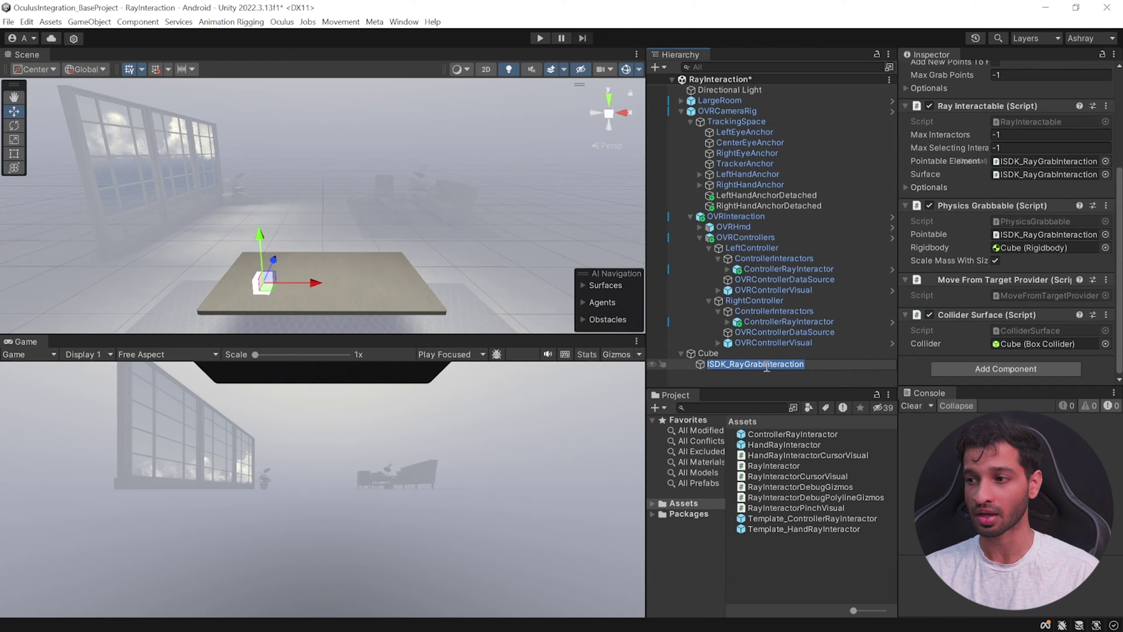
Save the scene and play it to test grabbing the Cube with the ray.
{"action": "scroll", "coordinate": [994, 246], "scroll_direction": "up", "scroll_amount": 3}
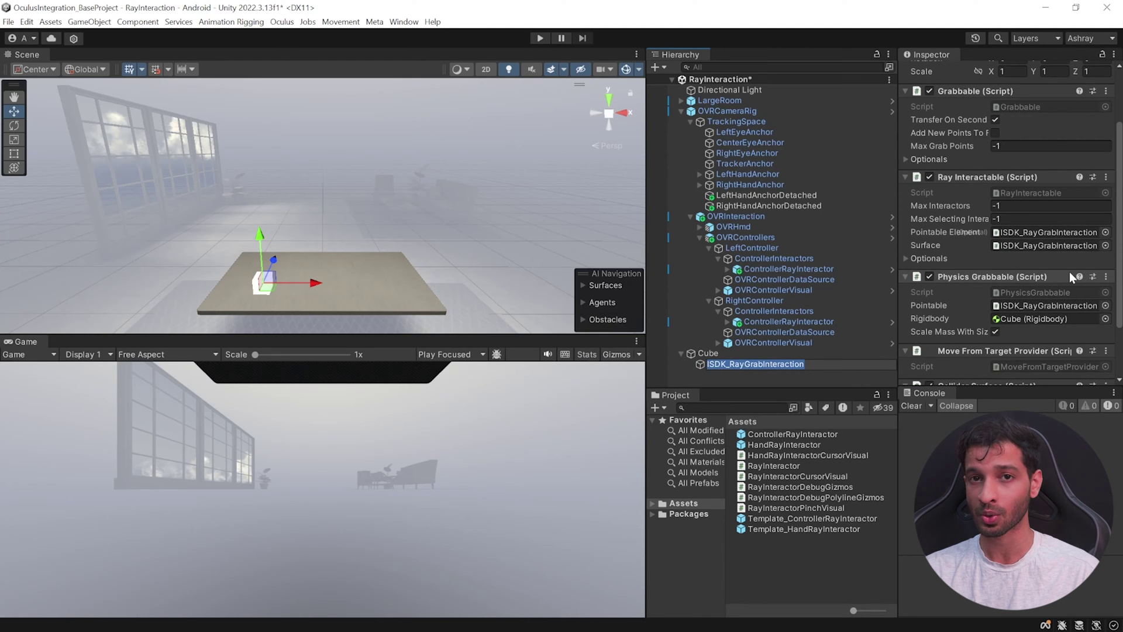
{"action": "left_click", "coordinate": [799, 377]}
{"action": "key", "text": "ctrl+s"}
{"action": "left_click", "coordinate": [538, 40]}
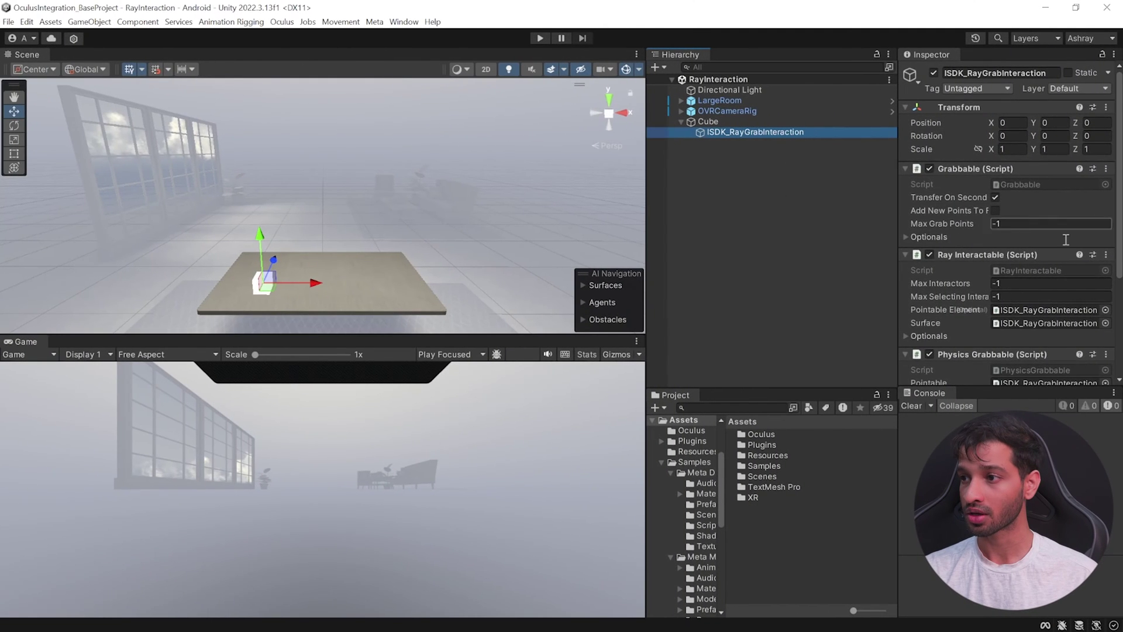
{"action": "scroll", "coordinate": [1064, 261], "scroll_direction": "down", "scroll_amount": 5}
{"action": "scroll", "coordinate": [1064, 261], "scroll_direction": "down", "scroll_amount": 2}
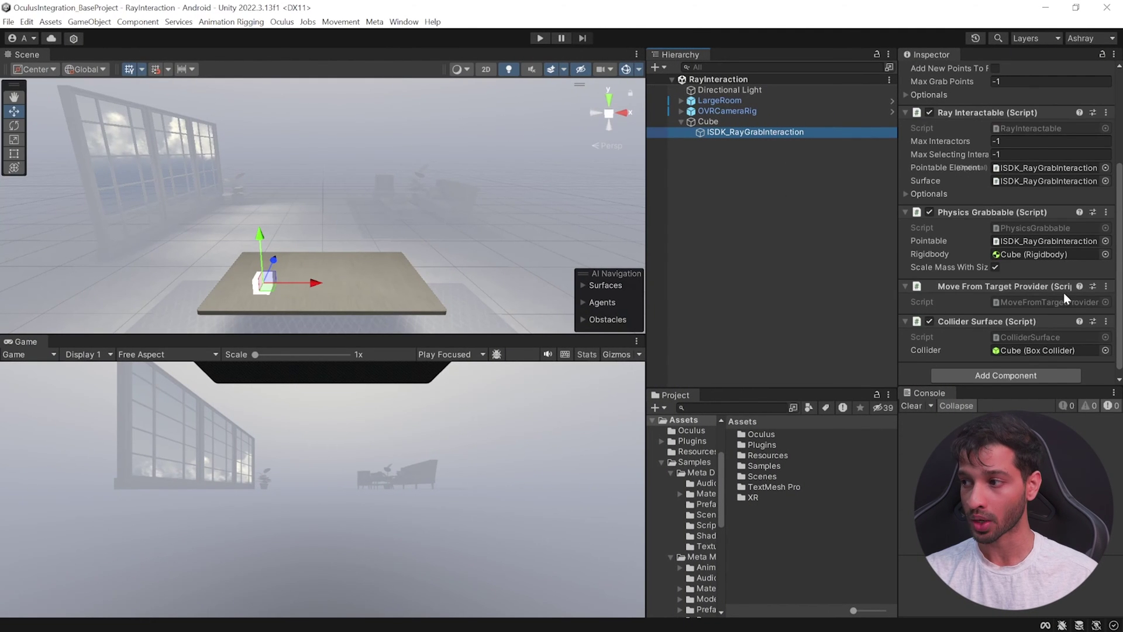
Replace the Move From Target Provider component with a Move Towards Target Provider.
{"action": "left_click", "coordinate": [1105, 287]}
{"action": "left_click", "coordinate": [1064, 350]}
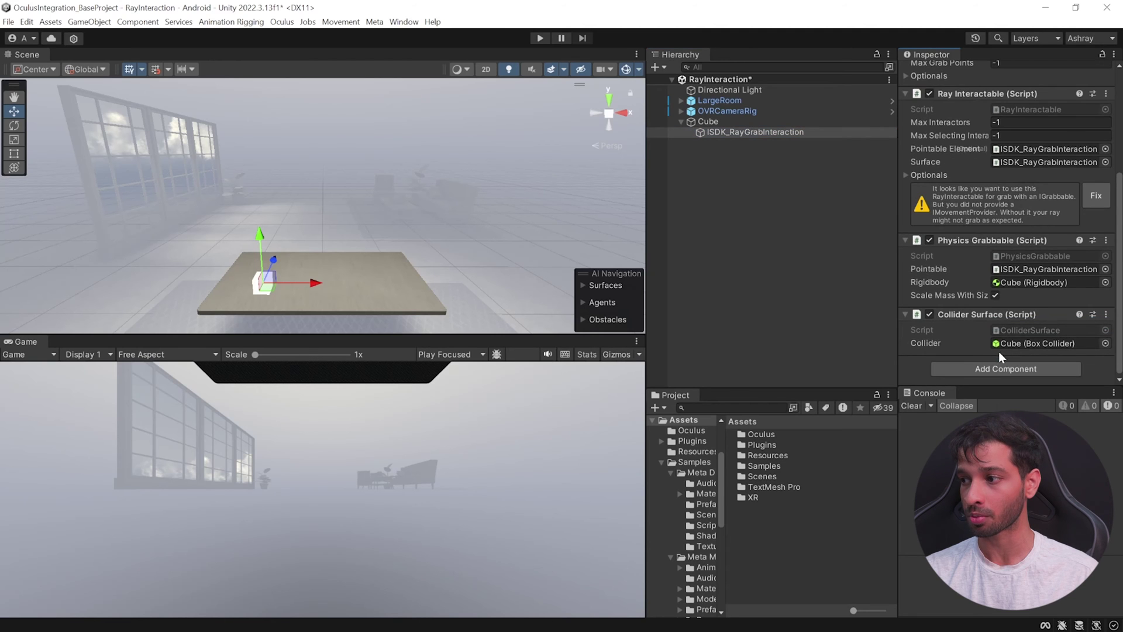
{"action": "left_click", "coordinate": [1002, 368]}
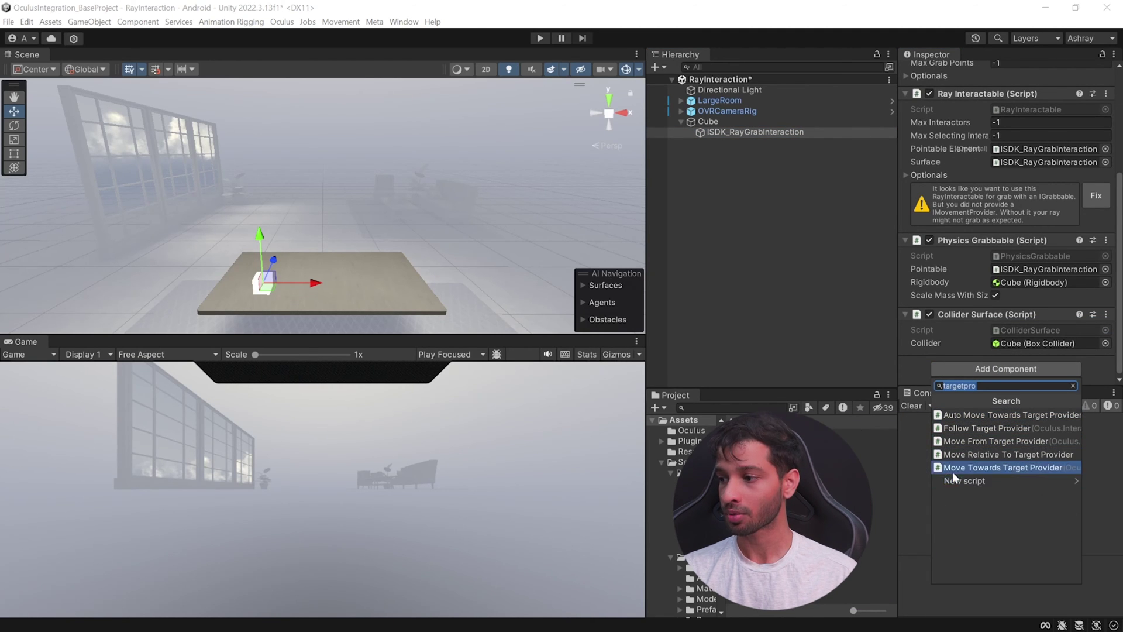
{"action": "left_click", "coordinate": [1019, 472]}
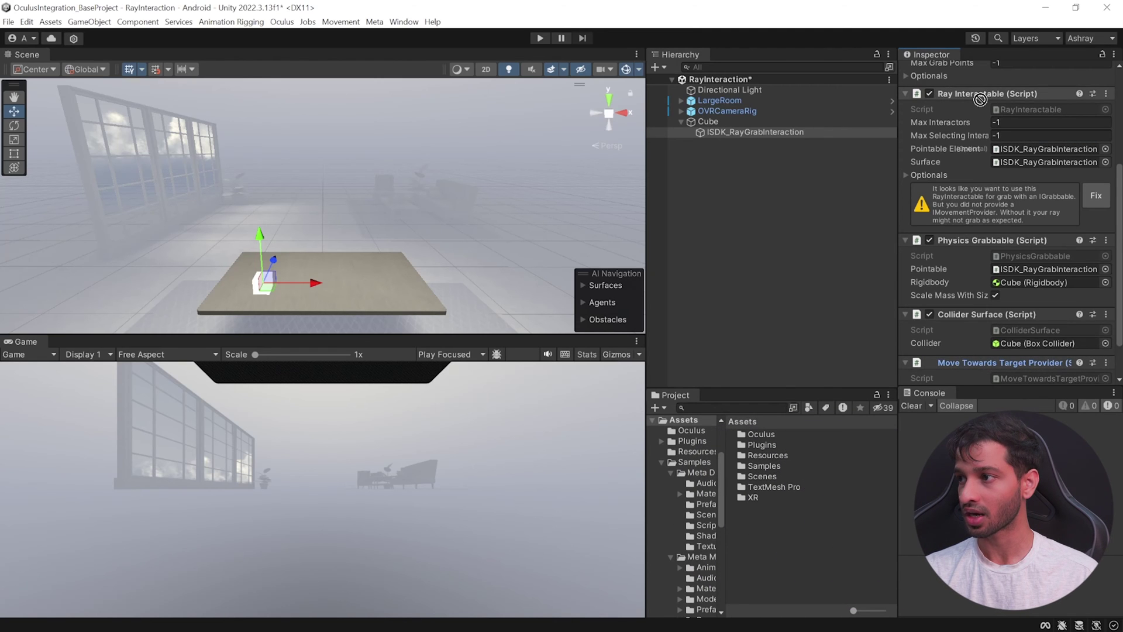
Assign Move Towards Target Provider as Ray Interactable's Movement Provider, save, and play.
{"action": "left_click", "coordinate": [927, 177]}
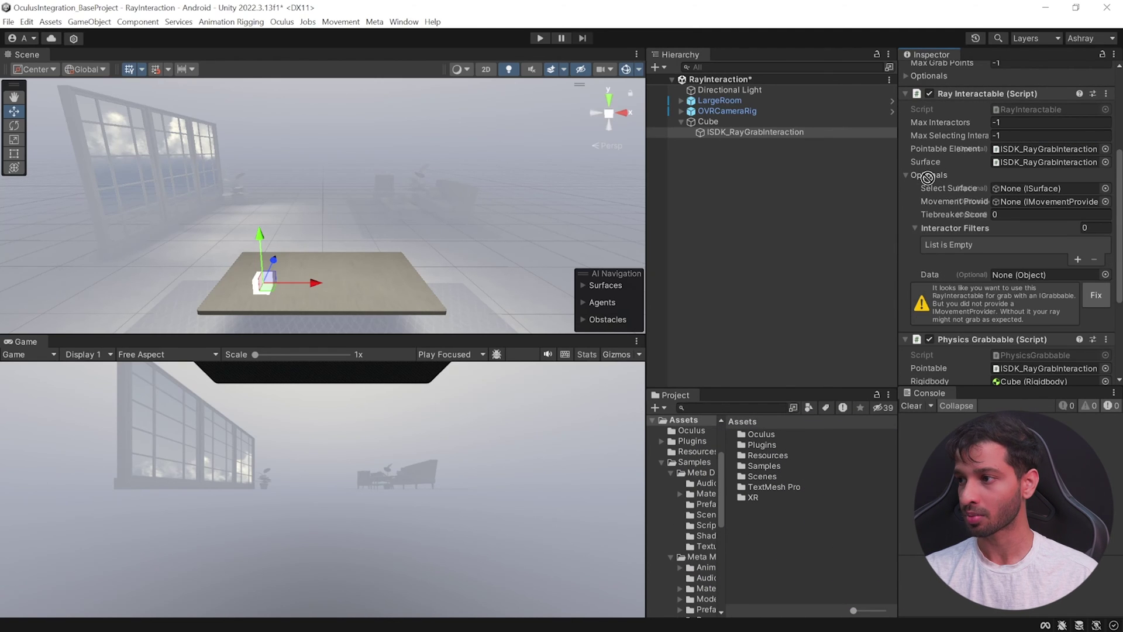
{"action": "left_click_drag", "start_coordinate": [1032, 203], "coordinate": [1033, 205]}
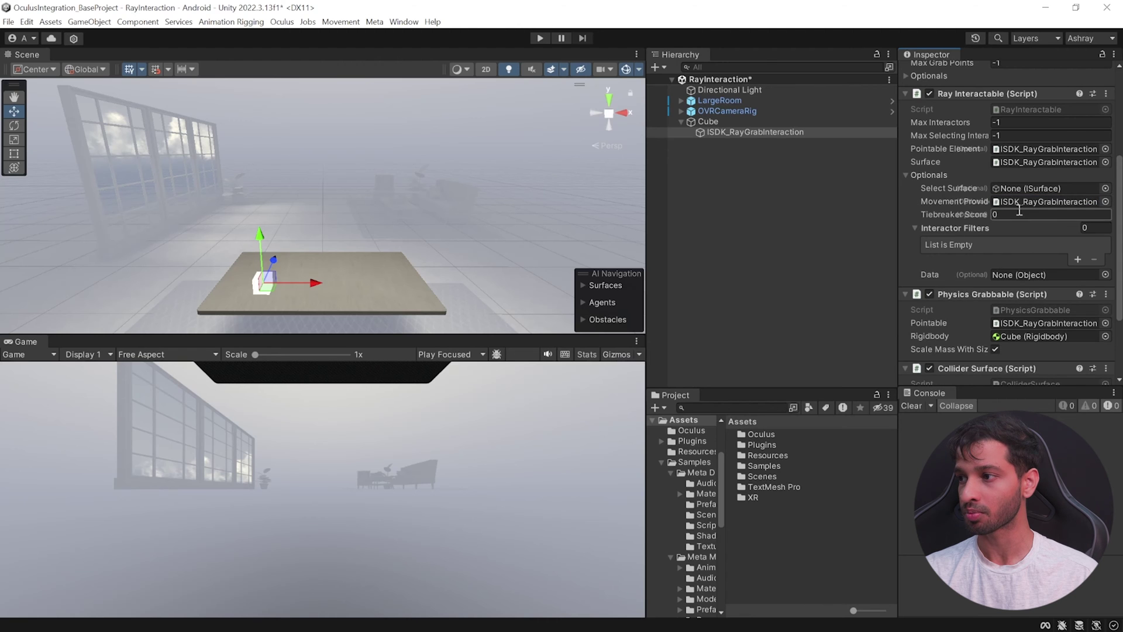
{"action": "key", "text": "ctrl+s"}
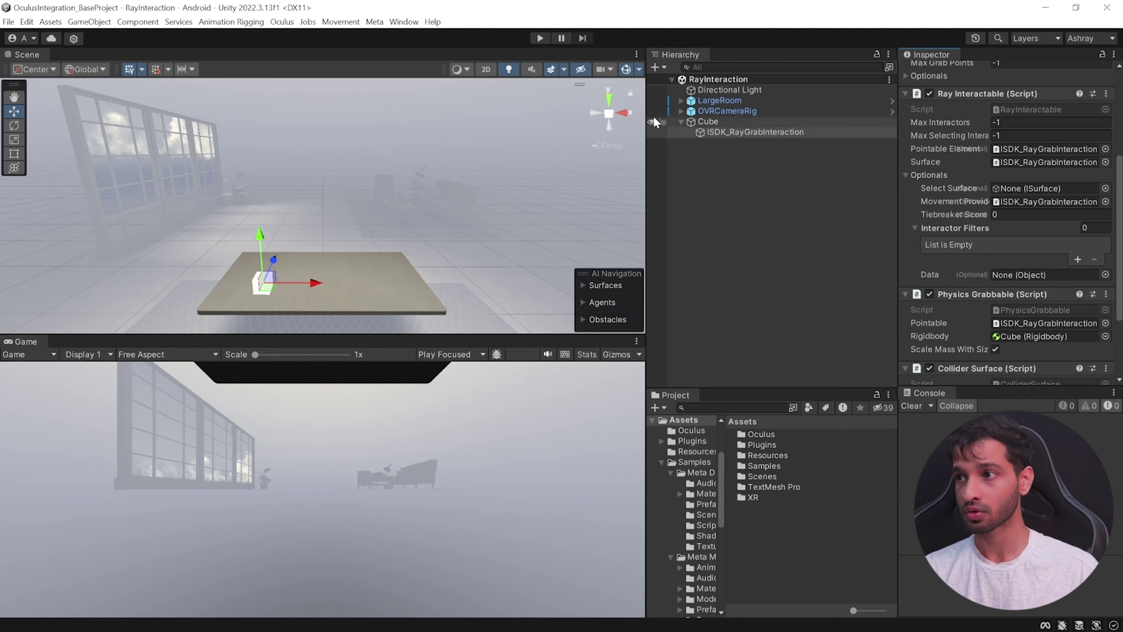
{"action": "left_click", "coordinate": [539, 38]}
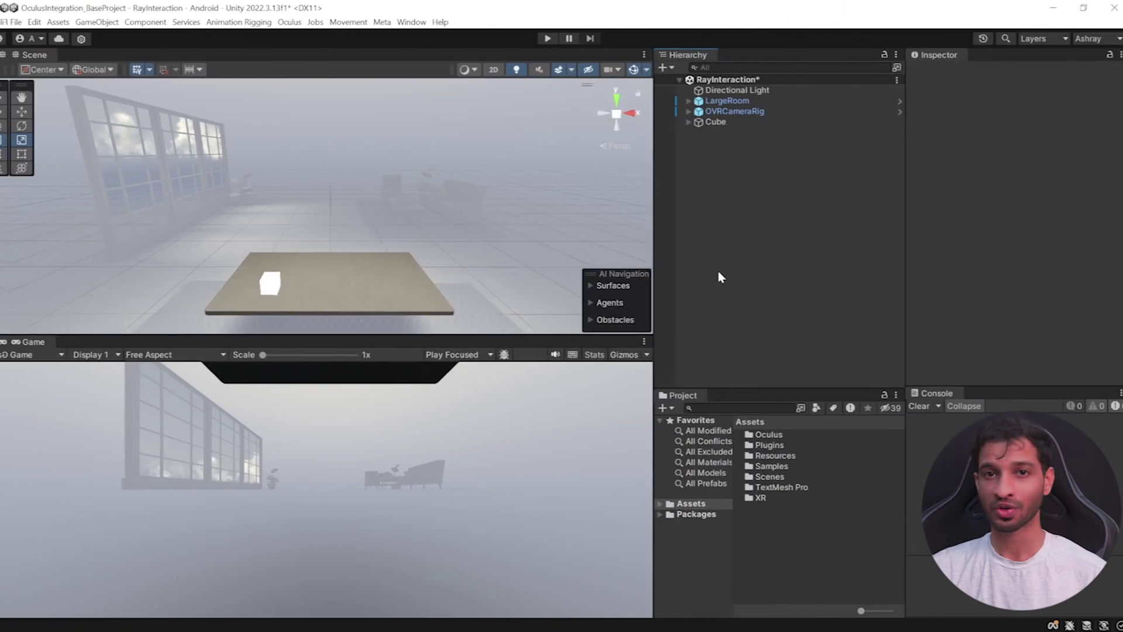
Add a UI Canvas to the scene and set its Render Mode to World Space.
{"action": "right_click", "coordinate": [673, 144]}
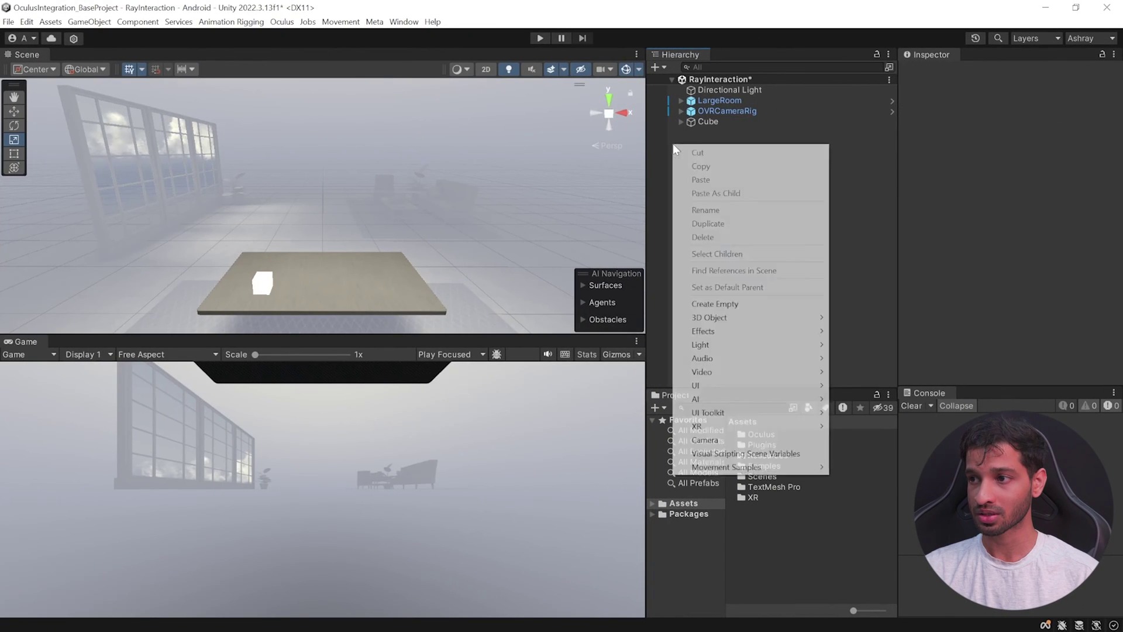
{"action": "mouse_move", "coordinate": [790, 385]}
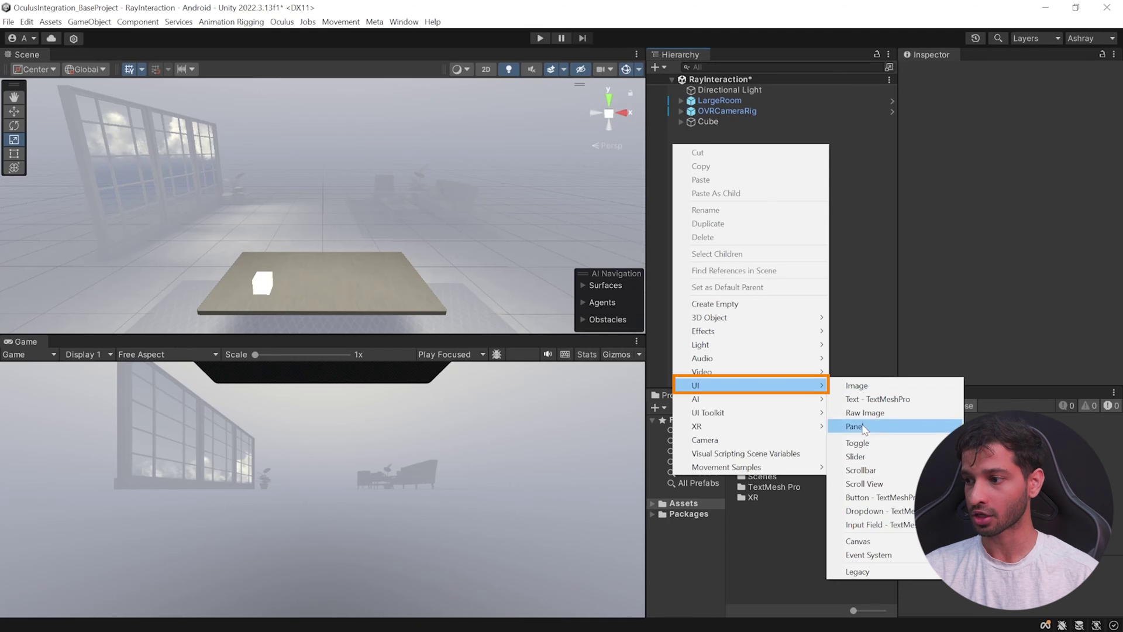
{"action": "left_click", "coordinate": [857, 541]}
{"action": "left_click", "coordinate": [1036, 294]}
{"action": "left_click", "coordinate": [1030, 336]}
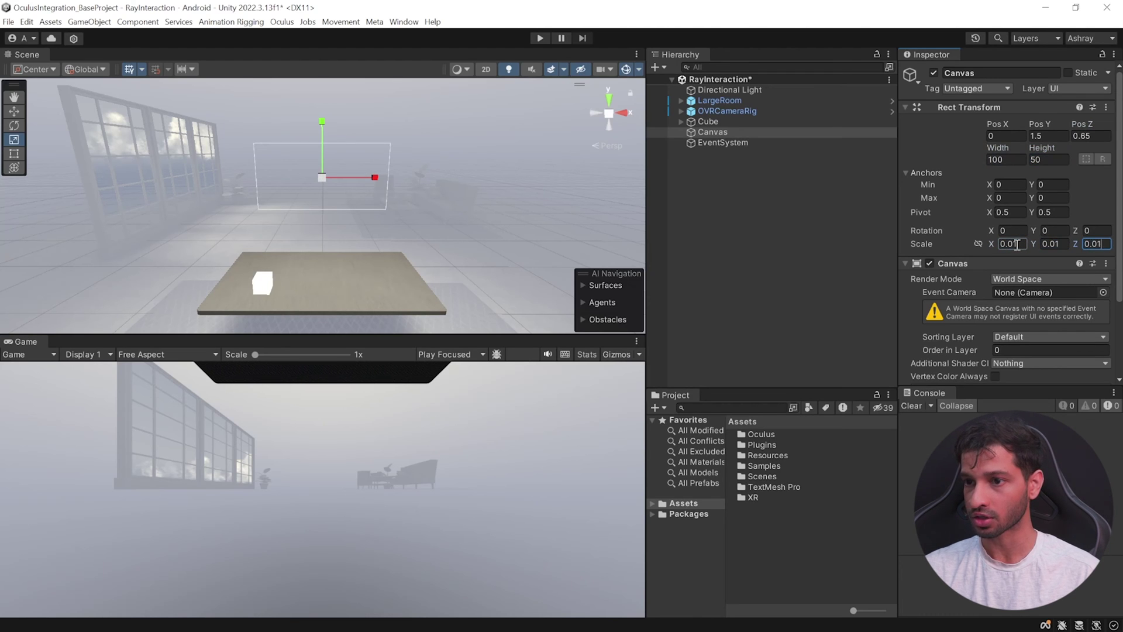
Add a Panel and a Button inside the Canvas.
{"action": "right_click", "coordinate": [708, 133]}
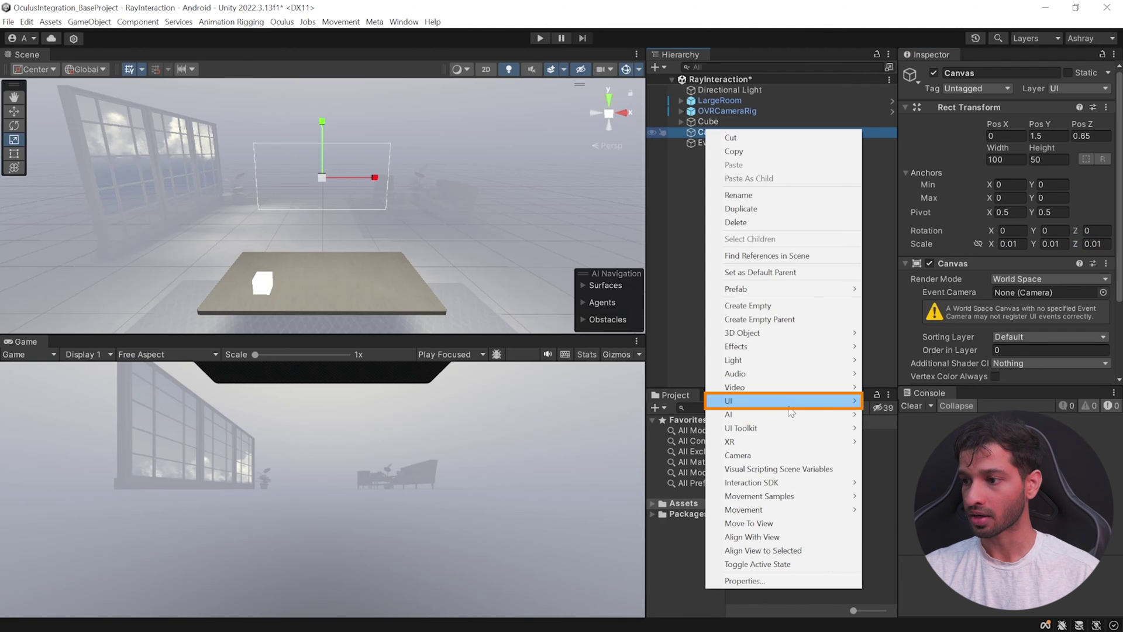
{"action": "mouse_move", "coordinate": [790, 402]}
{"action": "left_click", "coordinate": [894, 445]}
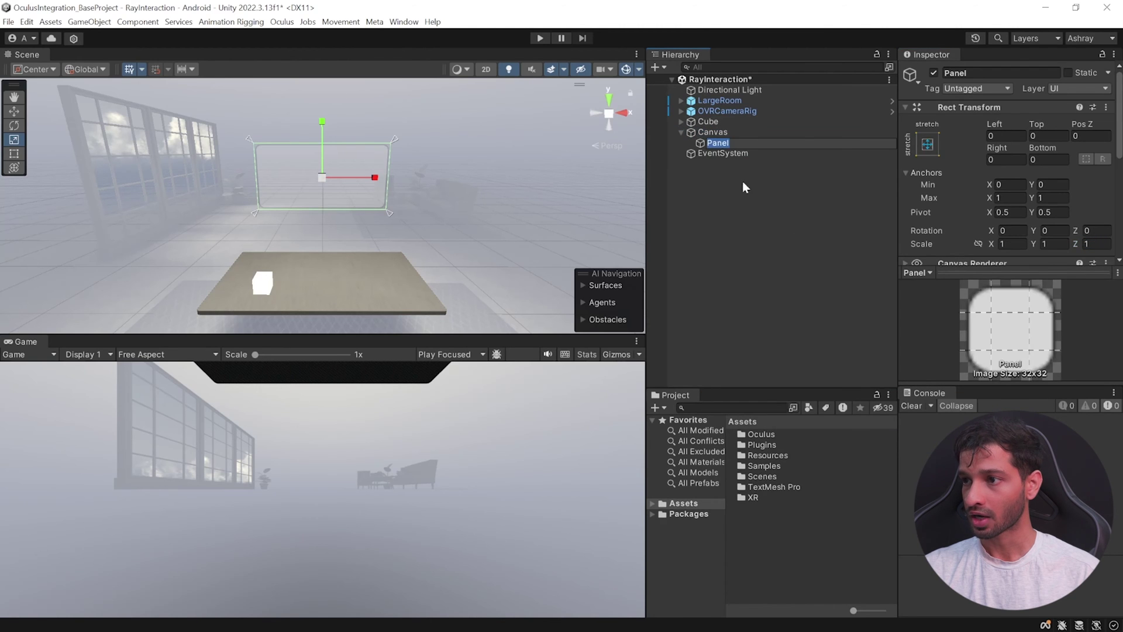
{"action": "right_click", "coordinate": [713, 135]}
{"action": "mouse_move", "coordinate": [791, 409]}
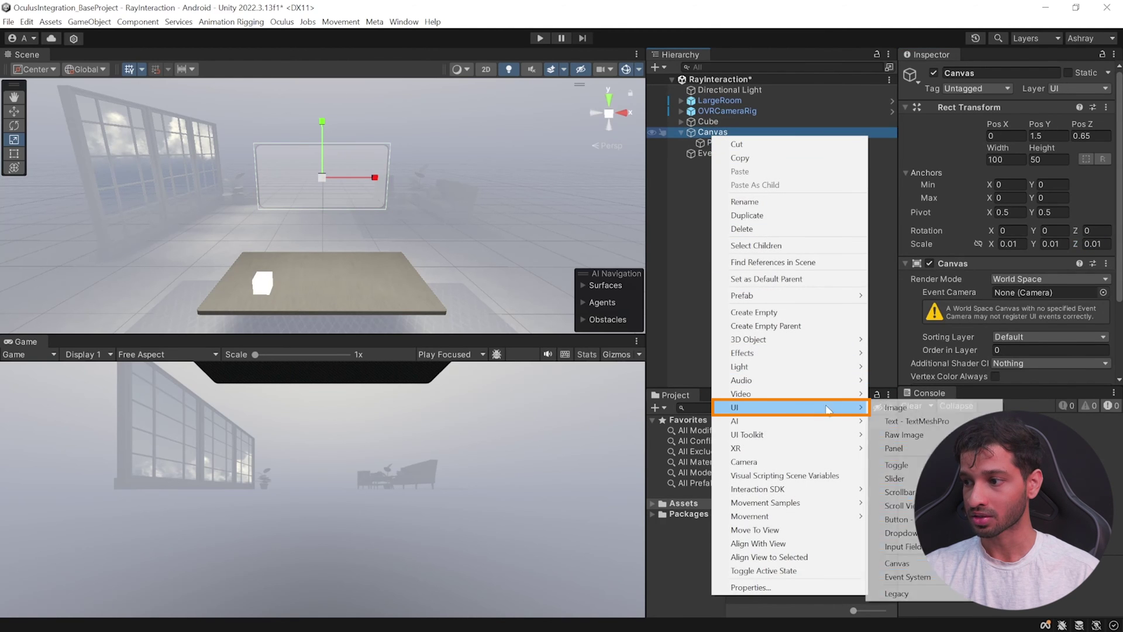
{"action": "left_click", "coordinate": [896, 519]}
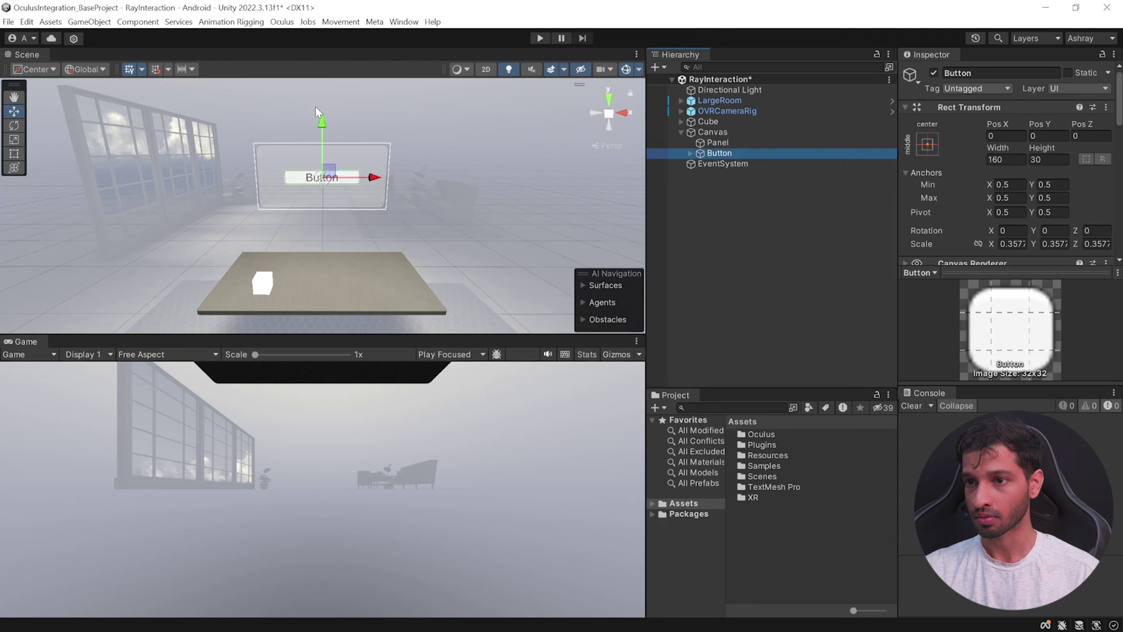
Add a Scrollbar and a Slider inside the Canvas.
{"action": "right_click", "coordinate": [712, 132]}
{"action": "mouse_move", "coordinate": [760, 407]}
{"action": "left_click", "coordinate": [899, 492]}
{"action": "right_click", "coordinate": [713, 132]}
{"action": "left_click", "coordinate": [895, 480]}
{"action": "key", "text": "r"}
Add a Dropdown to the Canvas, keeping its default name.
{"action": "right_click", "coordinate": [712, 132]}
{"action": "left_click", "coordinate": [895, 529]}
{"action": "key", "text": "Return"}
{"action": "key", "text": "w"}
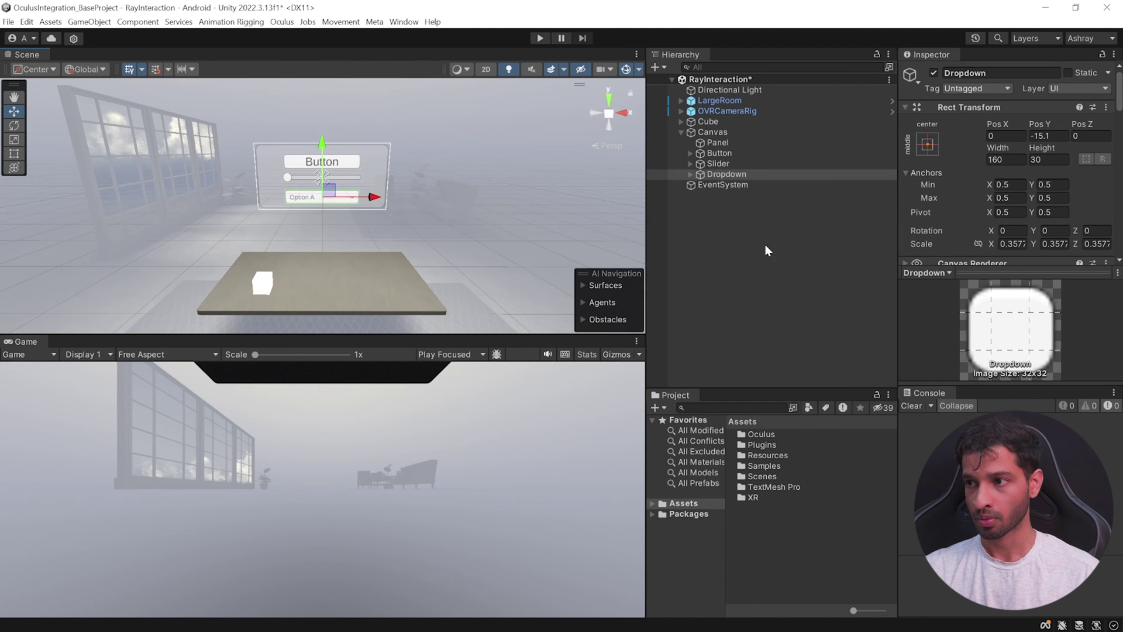
{"action": "left_click", "coordinate": [739, 211]}
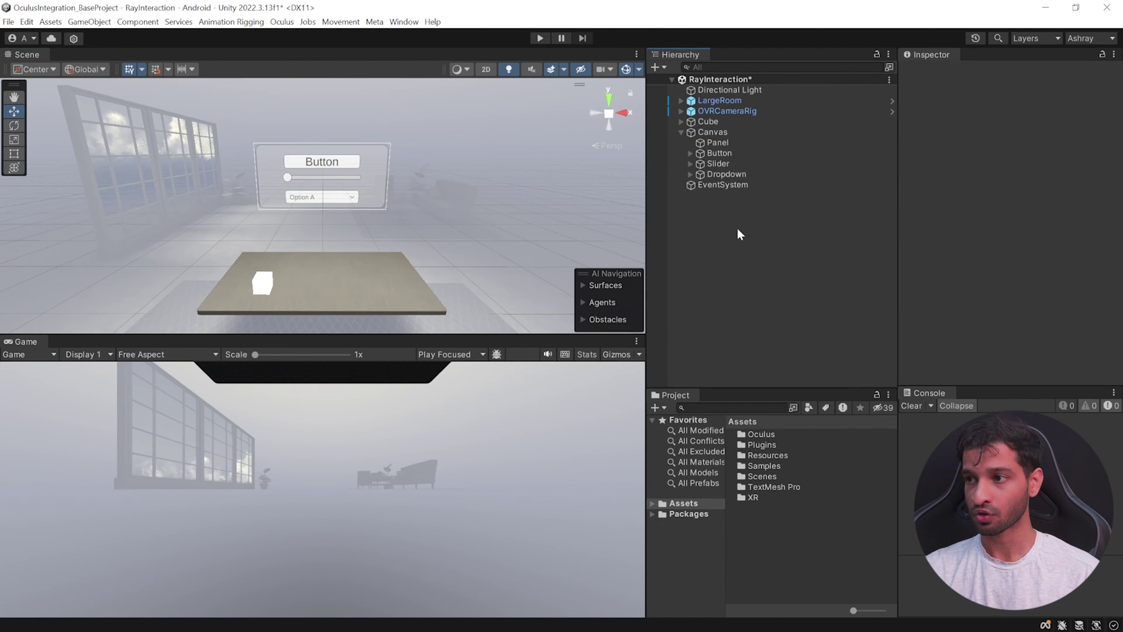
Run Add Ray Interaction on the Canvas and fix the missing Pointable Canvas Module on EventSystem.
{"action": "right_click", "coordinate": [713, 133]}
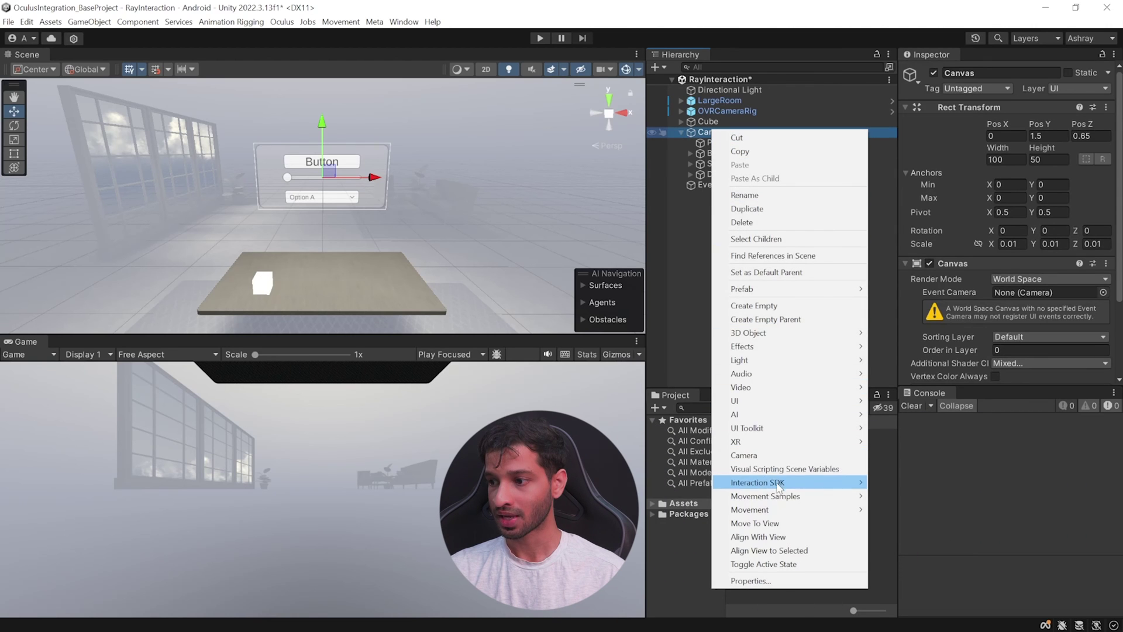
{"action": "mouse_move", "coordinate": [778, 486]}
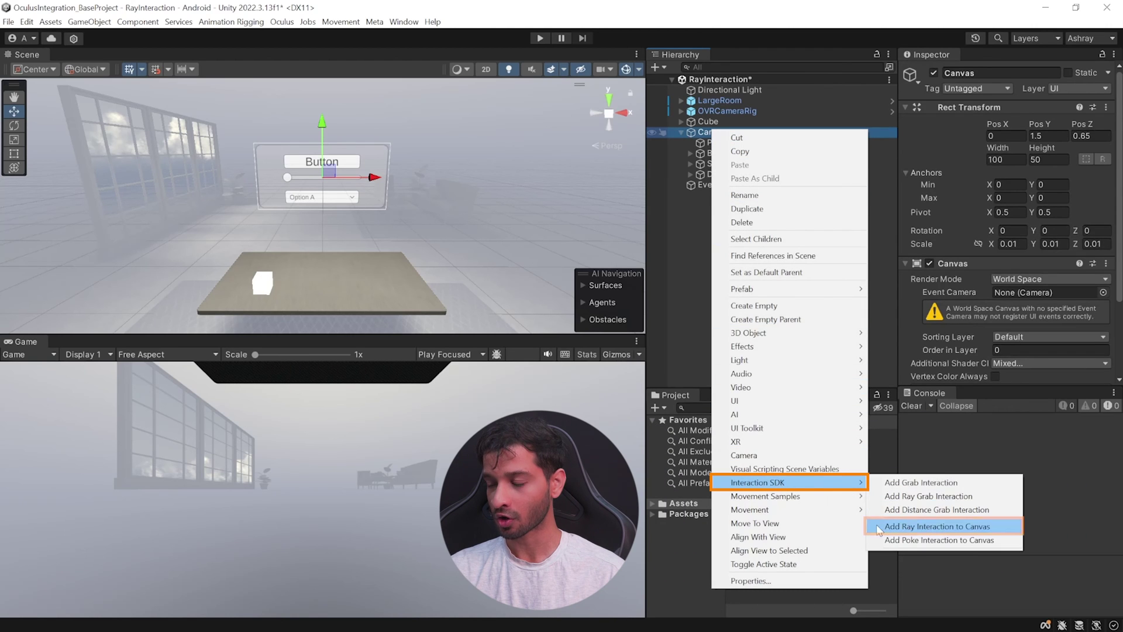
{"action": "left_click", "coordinate": [998, 526]}
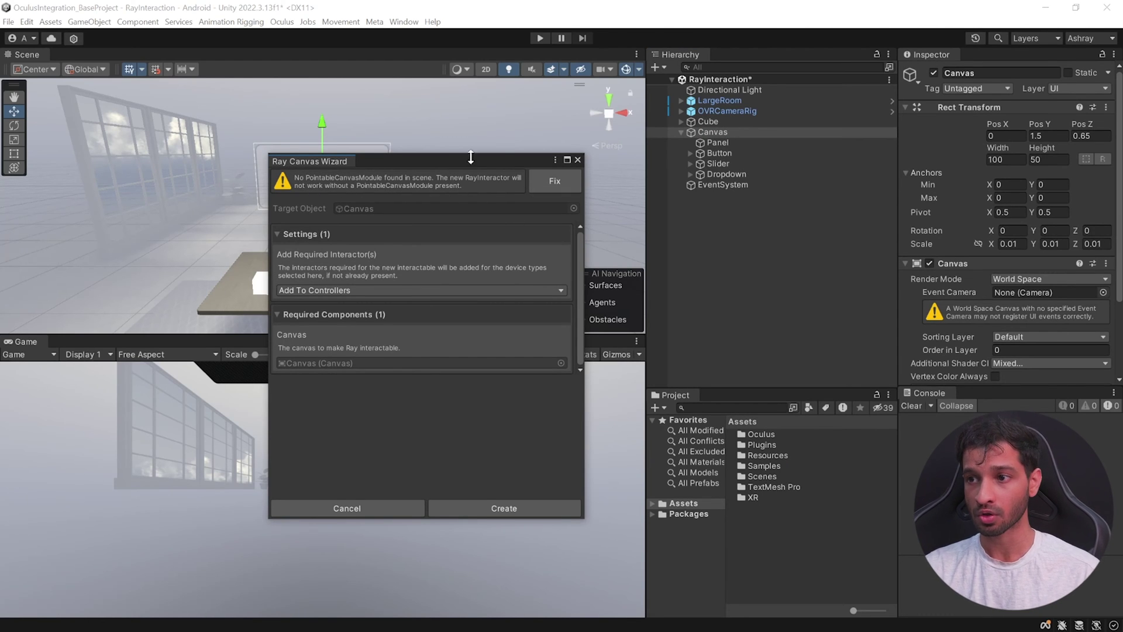
{"action": "left_click", "coordinate": [547, 181]}
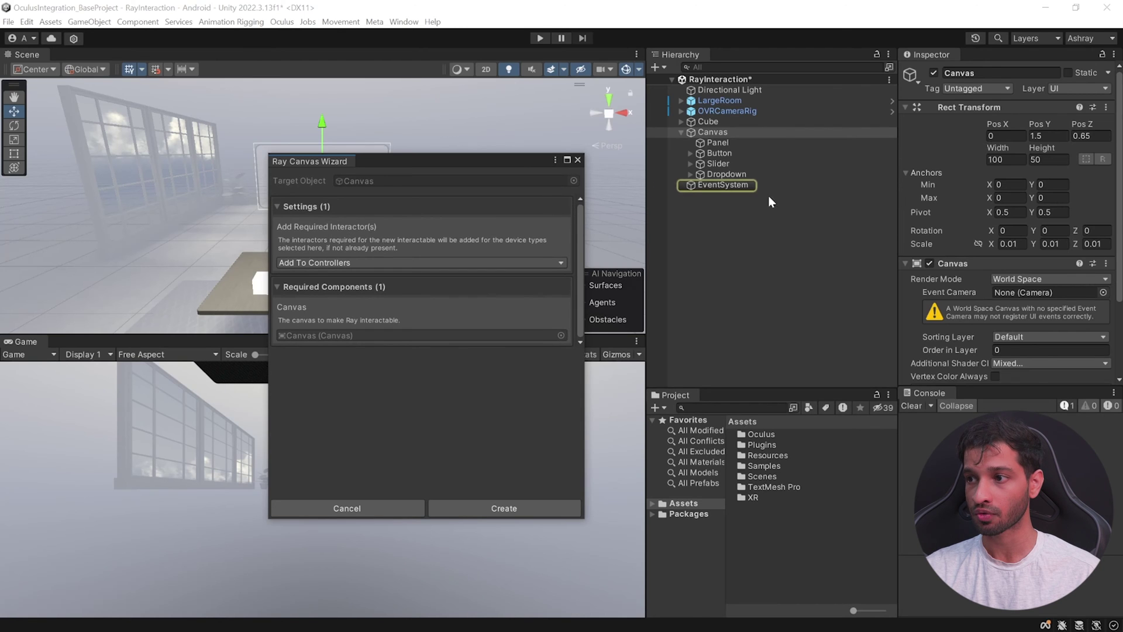
{"action": "left_click", "coordinate": [742, 188]}
{"action": "scroll", "coordinate": [1013, 234], "scroll_direction": "down", "scroll_amount": 3}
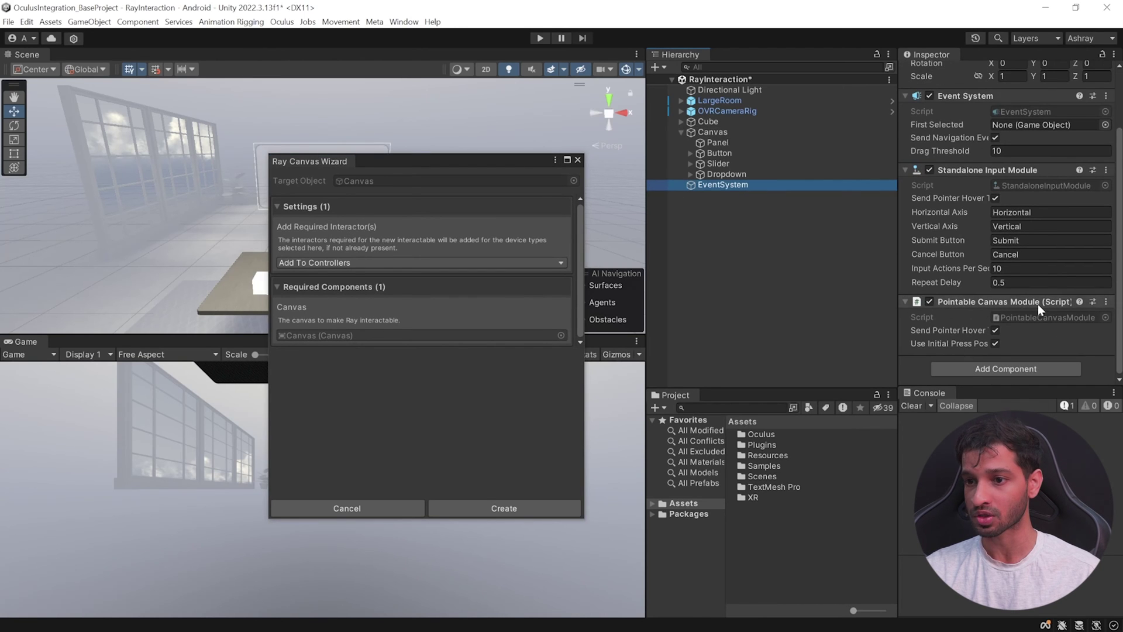
Create the Canvas ray interaction and expand the new ISDK_RayInteraction child.
{"action": "left_click", "coordinate": [507, 505]}
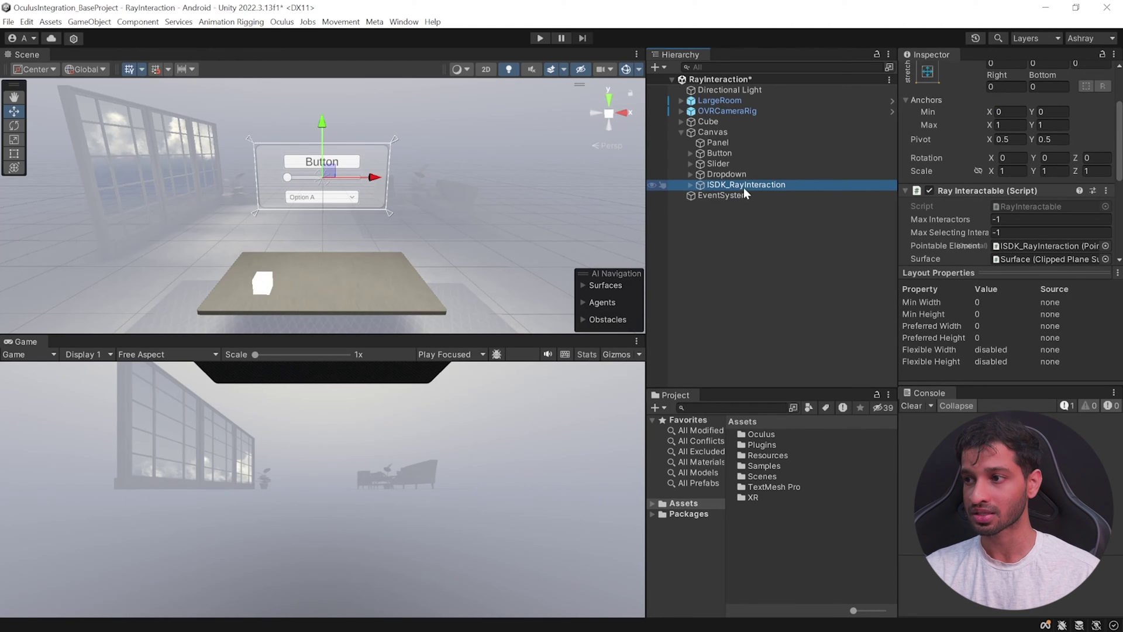
{"action": "scroll", "coordinate": [967, 227], "scroll_direction": "up", "scroll_amount": 3}
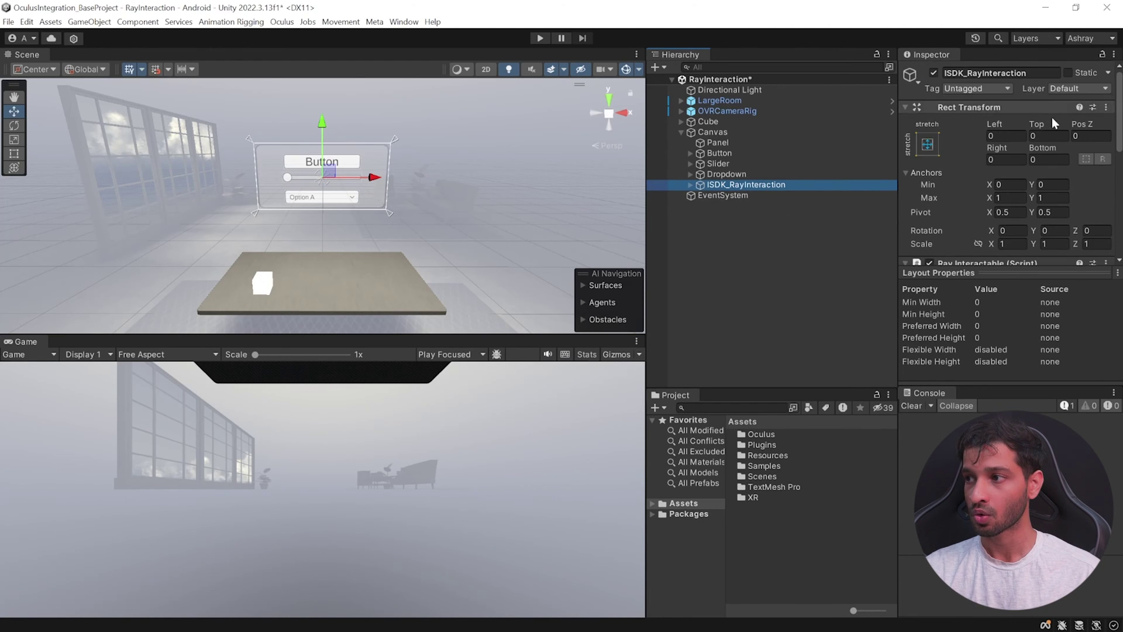
{"action": "left_click", "coordinate": [689, 184]}
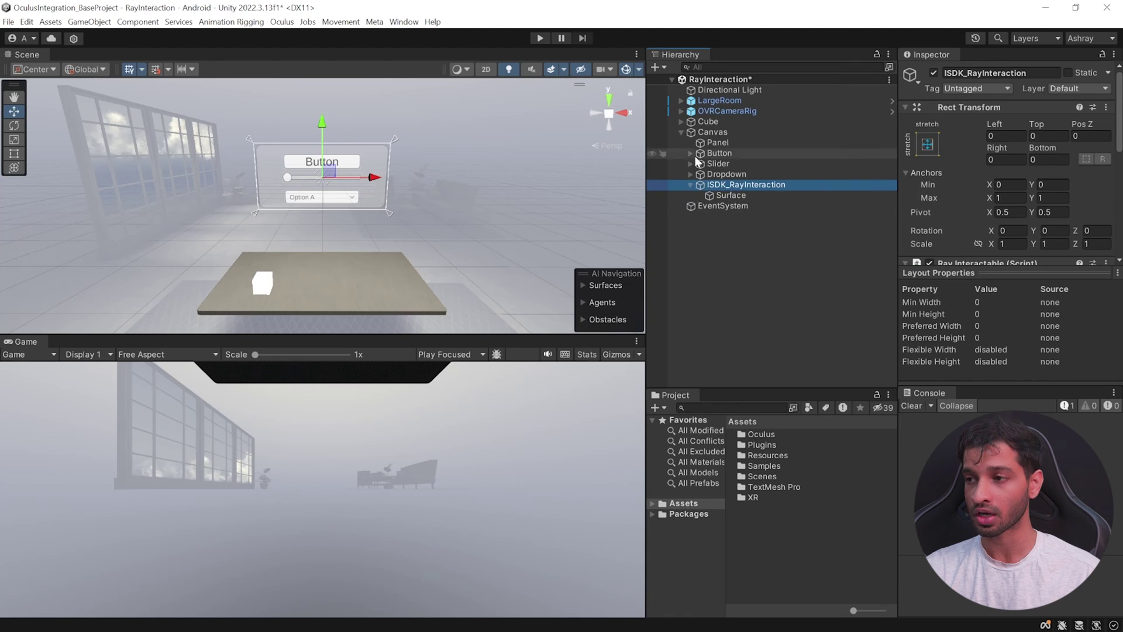
{"action": "left_click", "coordinate": [801, 240]}
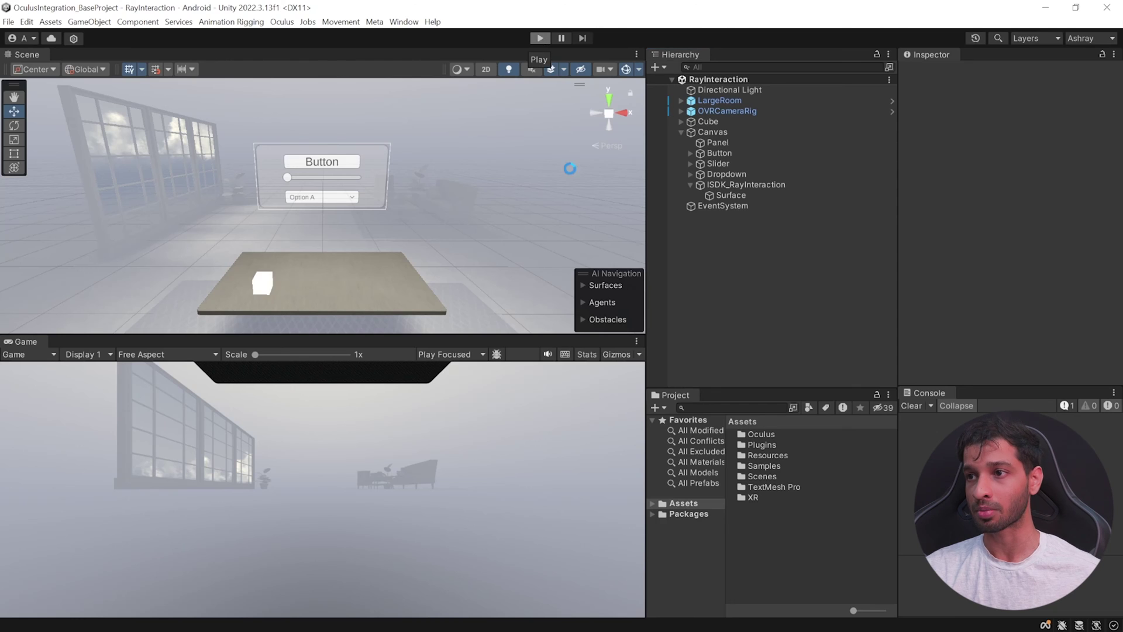
In play mode, drag the slider with the controller ray and pick Option C from the dropdown.
{"action": "left_click", "coordinate": [539, 38]}
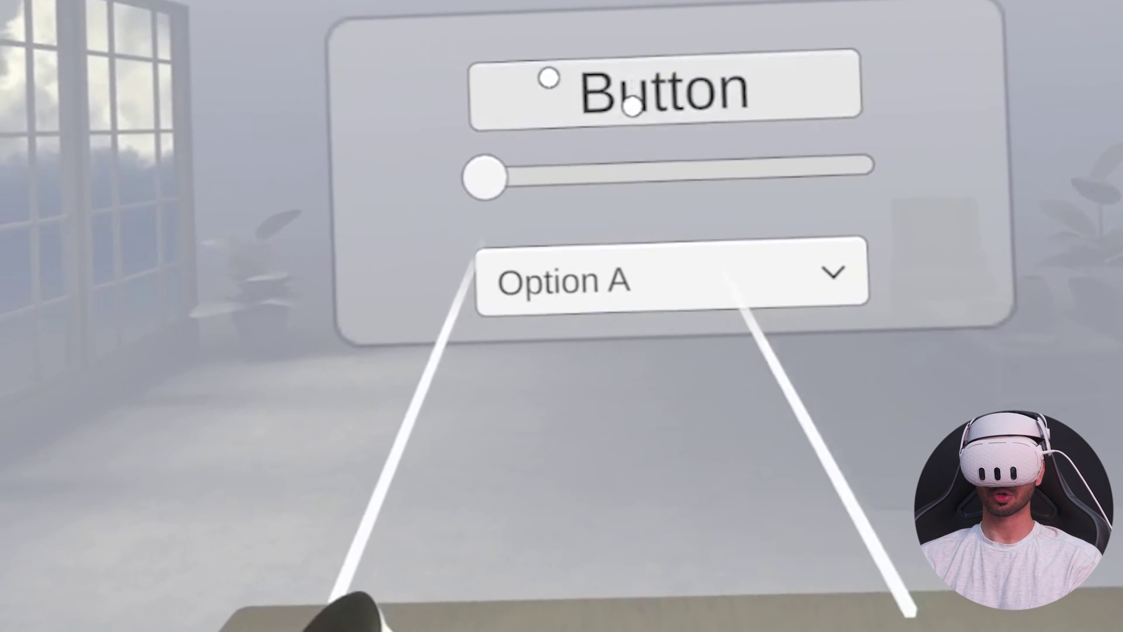
{"action": "left_click_drag", "start_coordinate": [485, 175], "coordinate": [511, 170]}
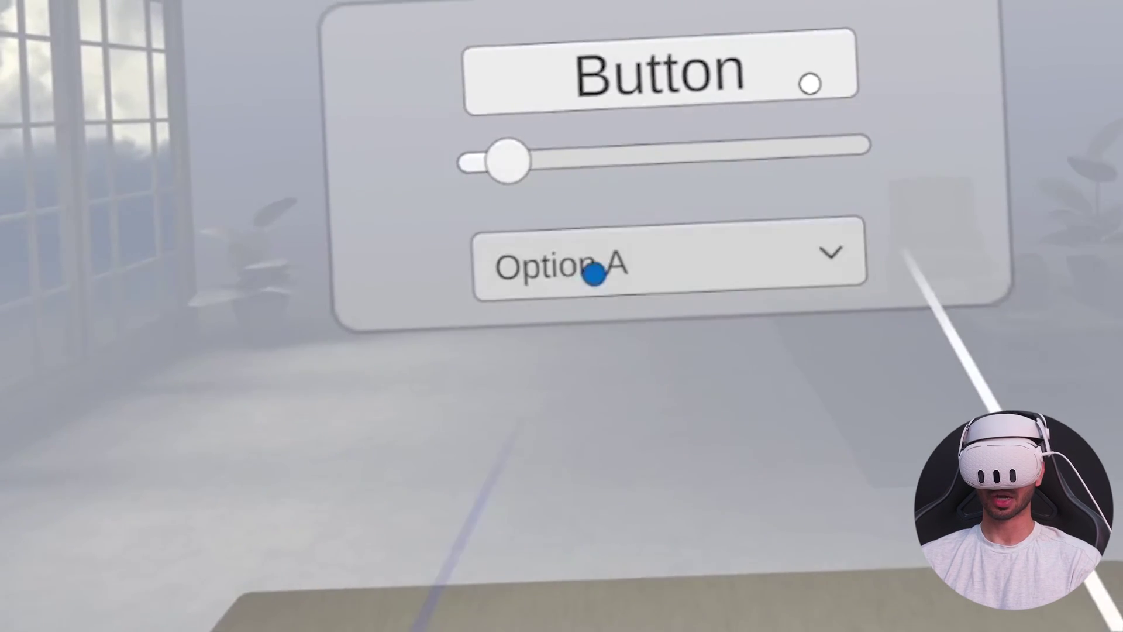
{"action": "left_click", "coordinate": [595, 274]}
{"action": "left_click", "coordinate": [581, 201]}
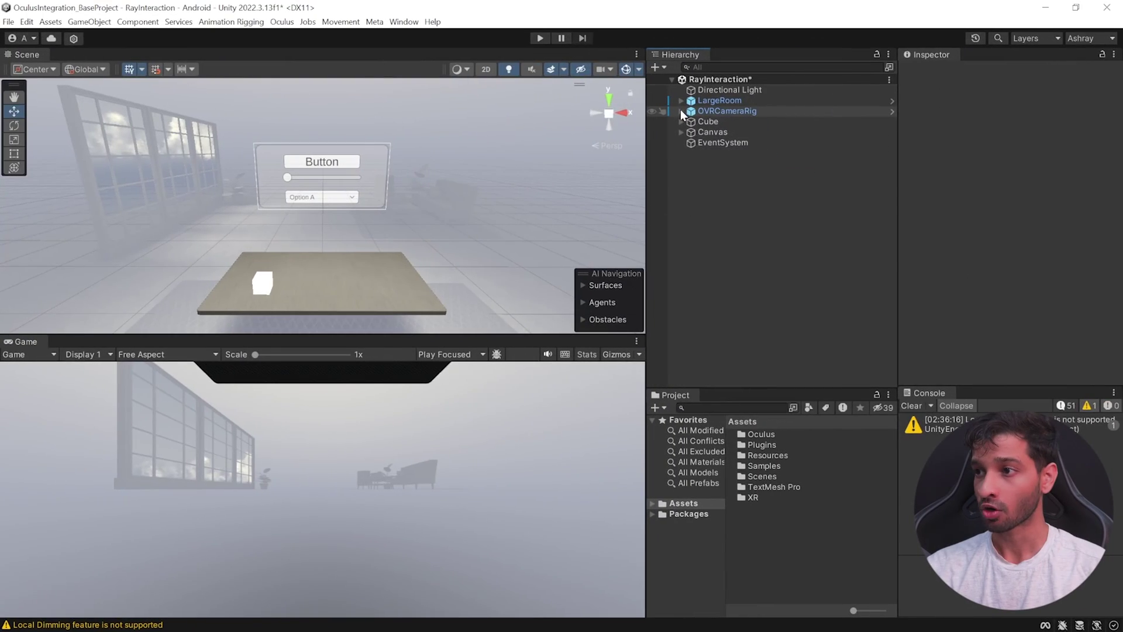
Add a Tag Set Filter to both the left and right ControllerRayInteractors.
{"action": "left_click", "coordinate": [680, 111]}
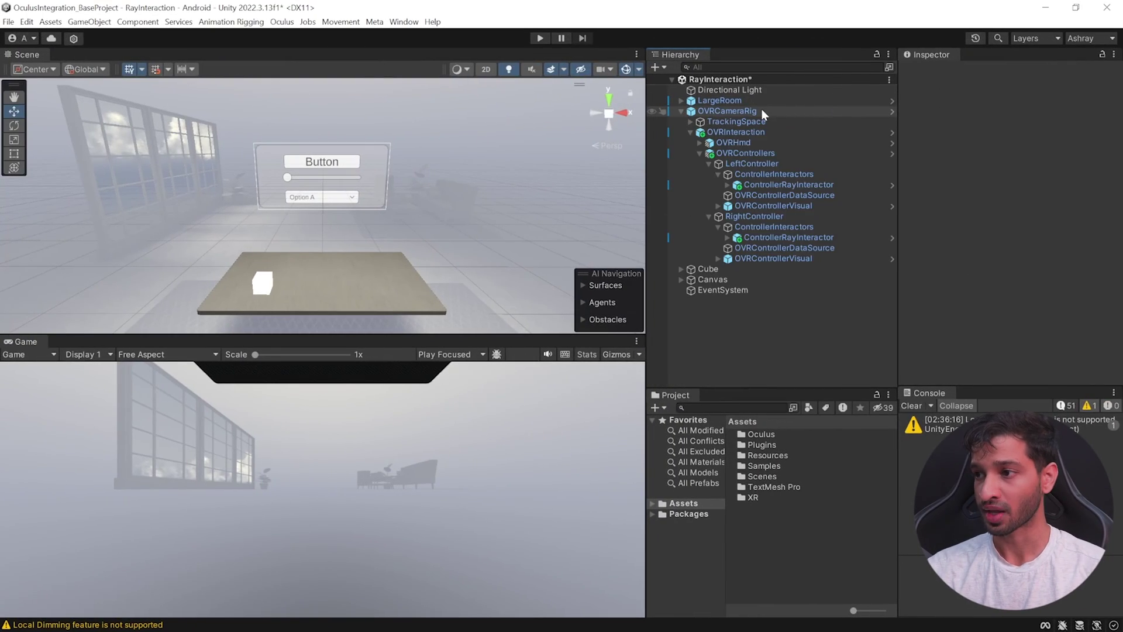
{"action": "left_click", "coordinate": [781, 185]}
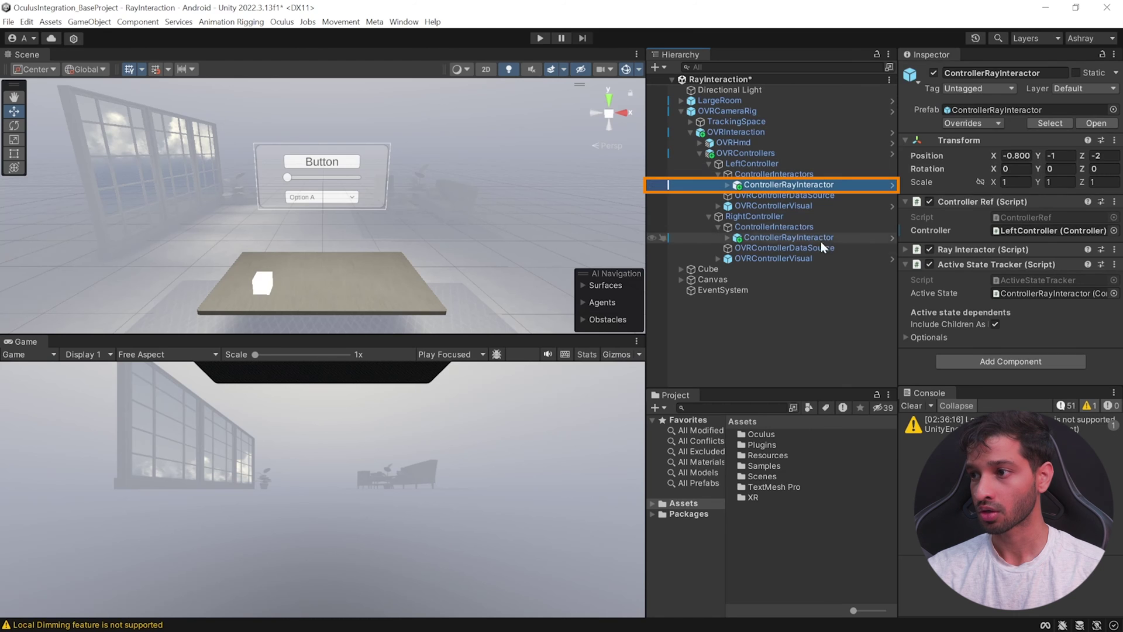
{"action": "left_click", "coordinate": [796, 238], "text": "ctrl"}
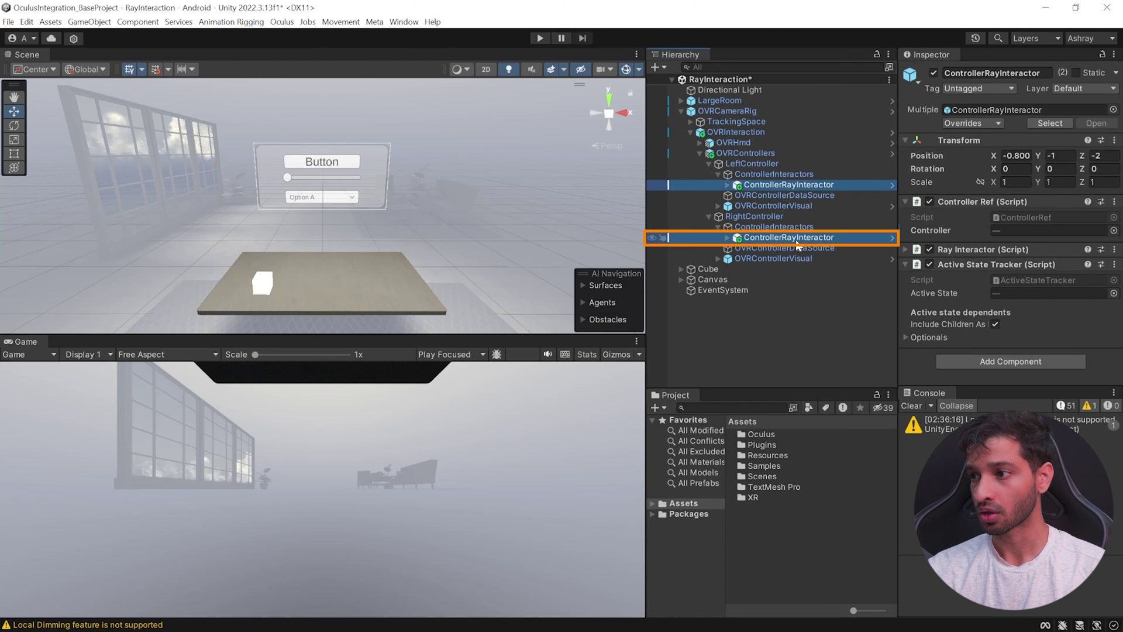
{"action": "left_click", "coordinate": [1039, 363]}
{"action": "type", "text": "tag"}
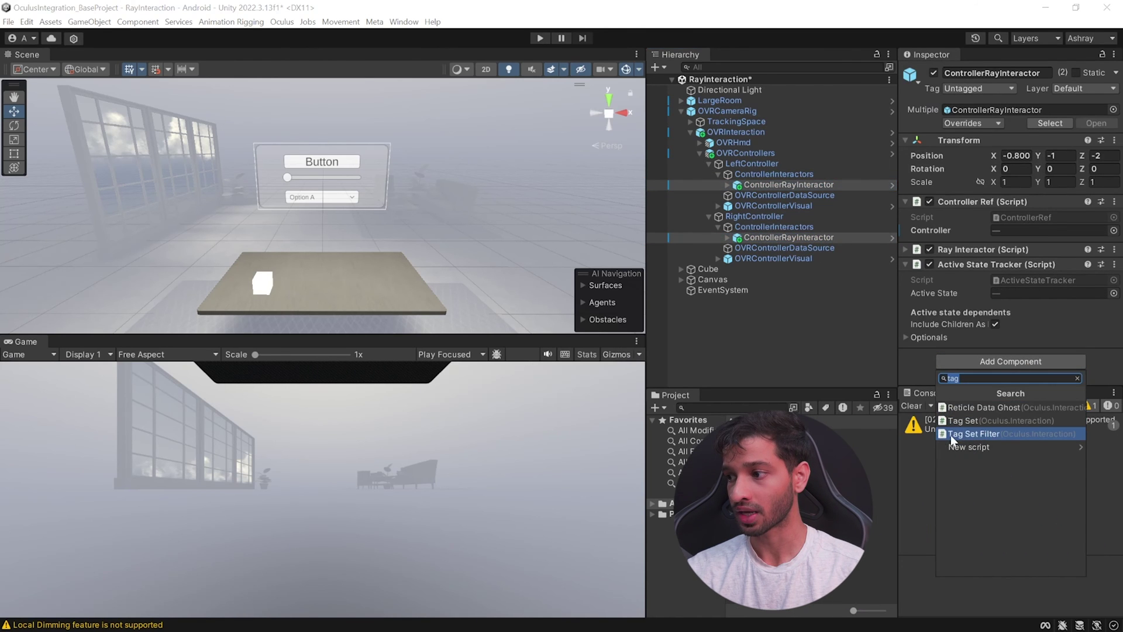
{"action": "left_click", "coordinate": [1011, 434]}
Make the left filter require the 3DObject tag and add an excluded tag beginning with U.
{"action": "left_click", "coordinate": [805, 185]}
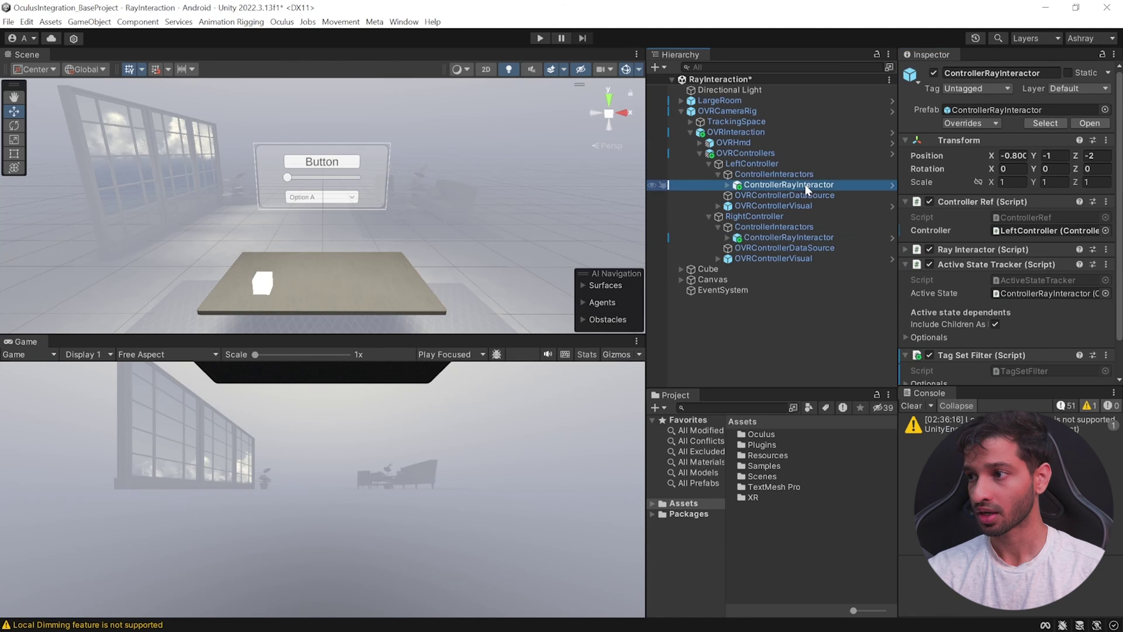
{"action": "scroll", "coordinate": [1029, 283], "scroll_direction": "down", "scroll_amount": 1}
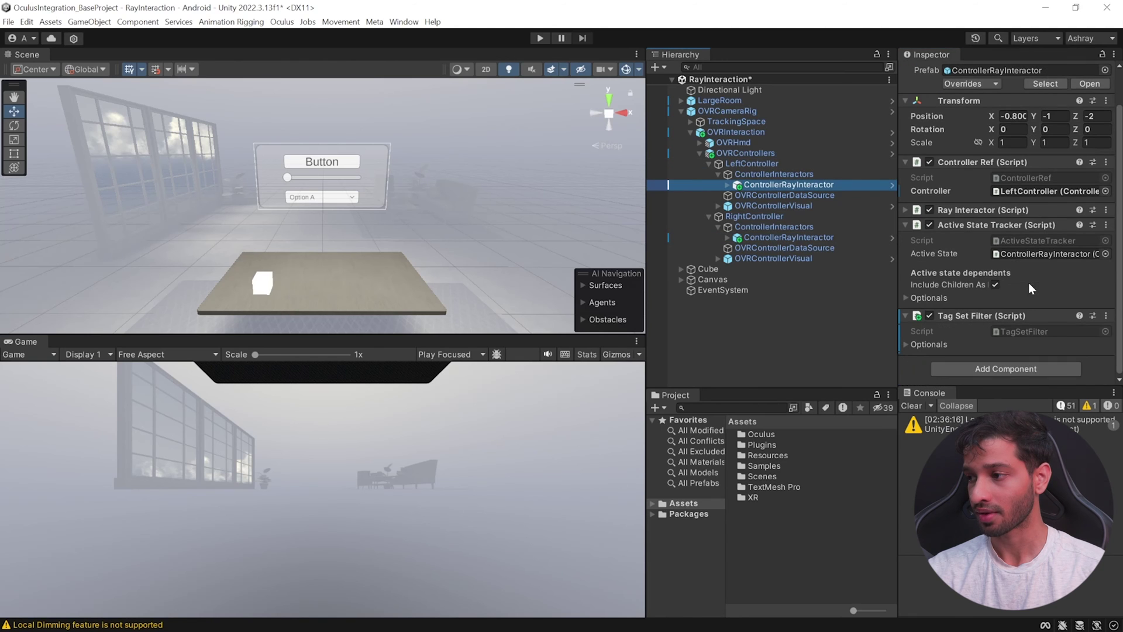
{"action": "left_click", "coordinate": [906, 344]}
{"action": "scroll", "coordinate": [966, 270], "scroll_direction": "down", "scroll_amount": 3}
{"action": "left_click", "coordinate": [1079, 295]}
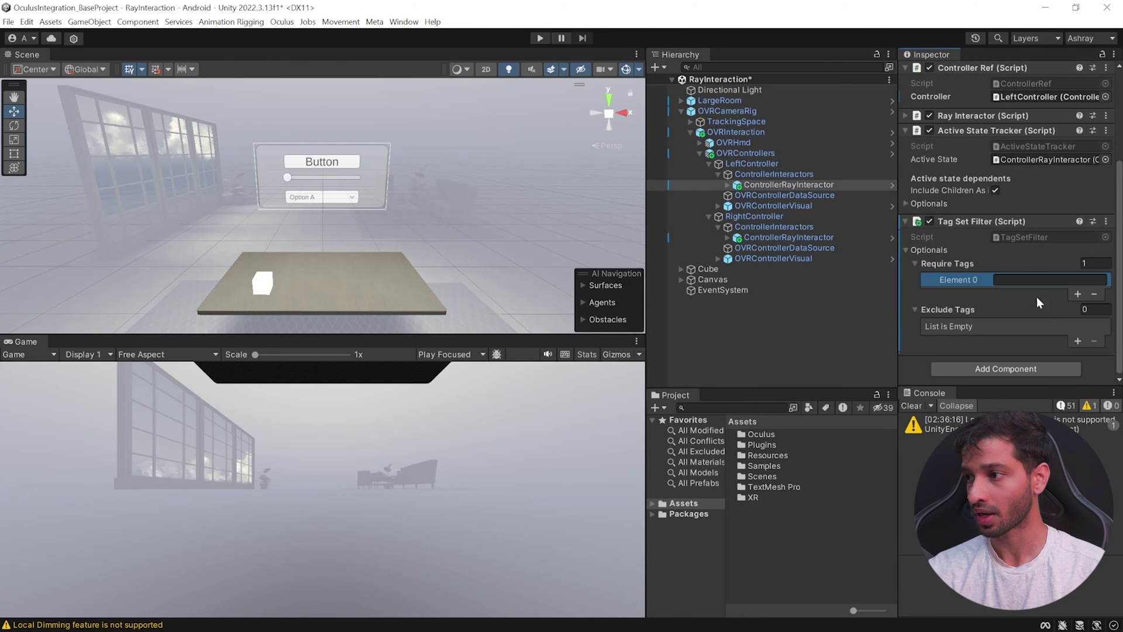
{"action": "type", "text": "3DObject"}
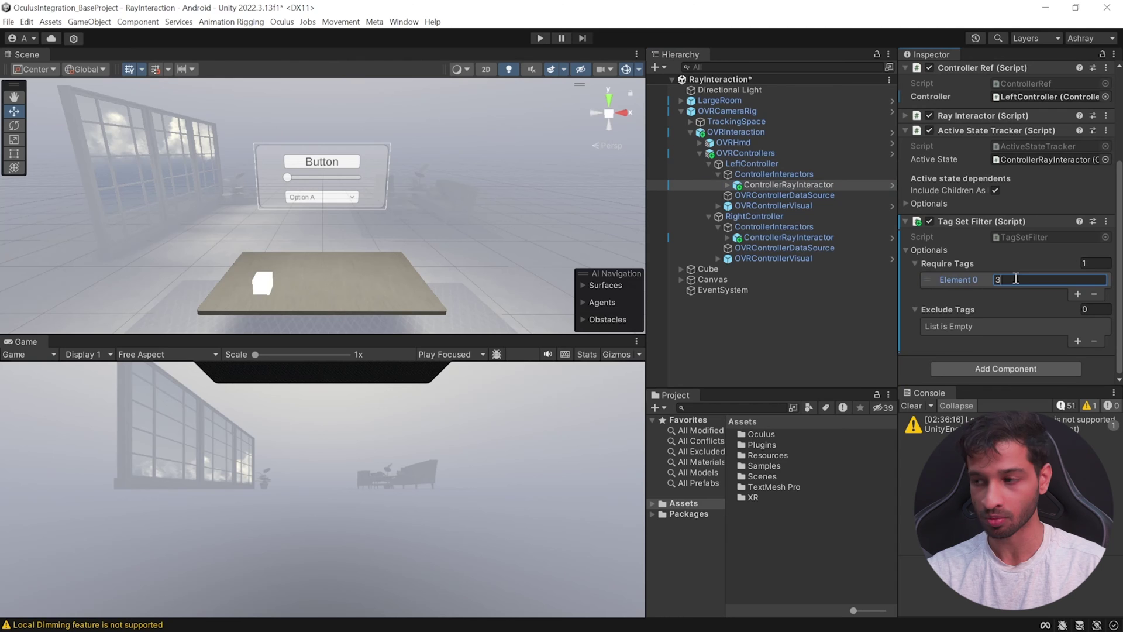
{"action": "left_click", "coordinate": [1078, 342]}
{"action": "left_click", "coordinate": [1020, 327]}
{"action": "type", "text": "U"}
Make the right filter require the UICanvas tag and add an excluded tag entry.
{"action": "left_click", "coordinate": [787, 184]}
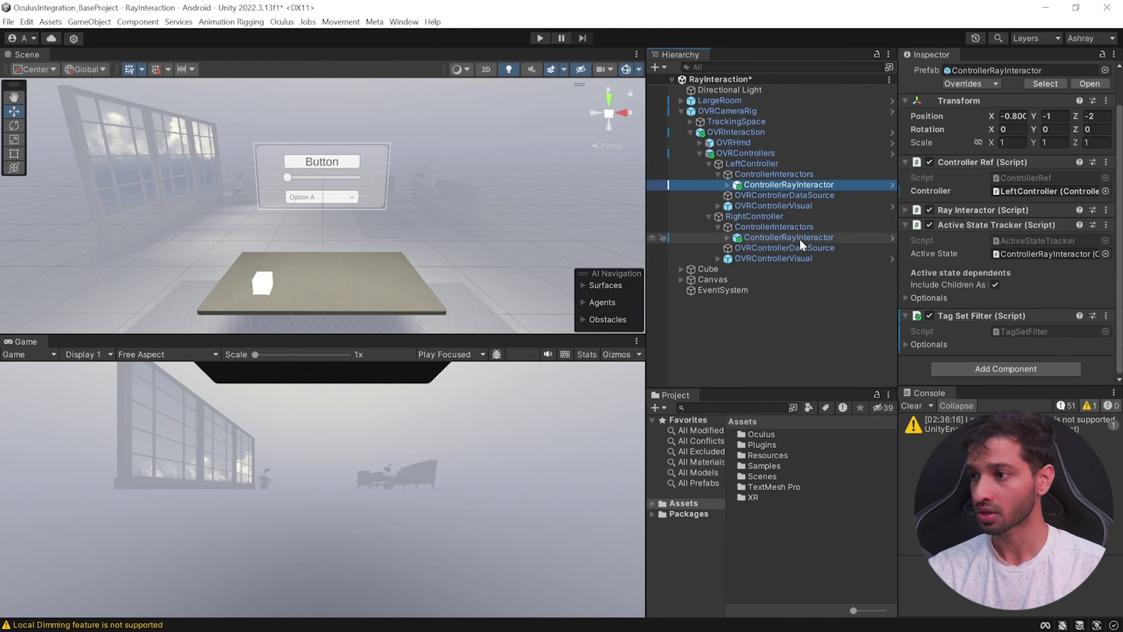
{"action": "left_click", "coordinate": [800, 240]}
{"action": "left_click", "coordinate": [906, 344]}
{"action": "scroll", "coordinate": [989, 328], "scroll_direction": "down", "scroll_amount": 3}
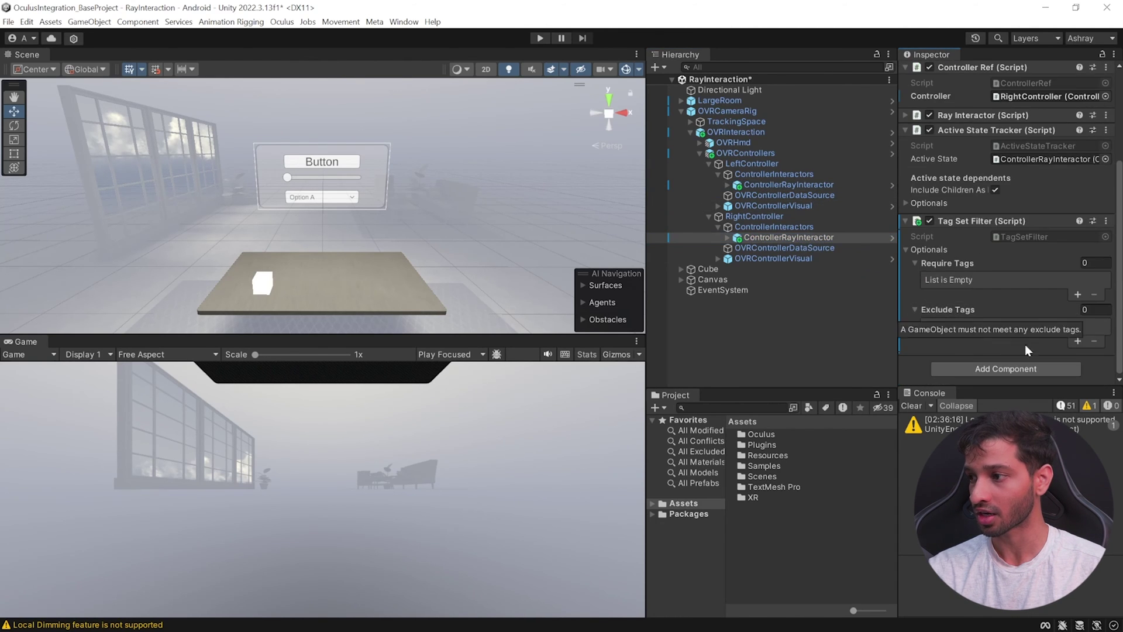
{"action": "left_click", "coordinate": [1079, 293]}
{"action": "type", "text": "UICanvas"}
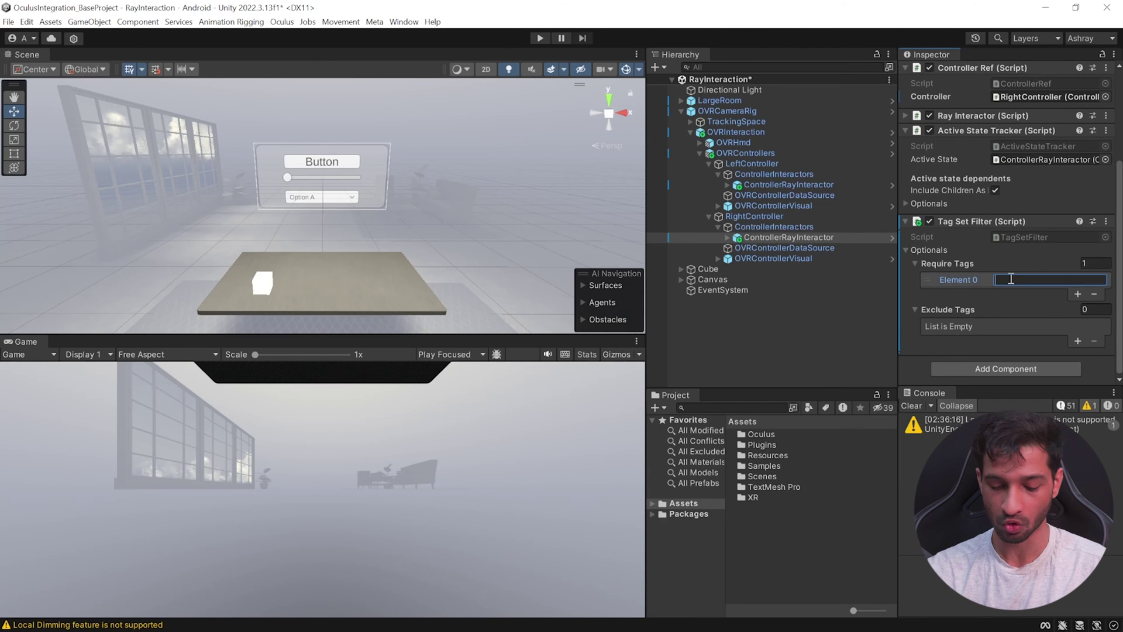
{"action": "left_click", "coordinate": [1080, 342]}
{"action": "left_click", "coordinate": [1010, 327]}
Finish the right filter's excluded tag as 3 and add a Tag Set to the Cube's ISDK_RayGrabInteraction.
{"action": "type", "text": "3"}
{"action": "left_click", "coordinate": [789, 237]}
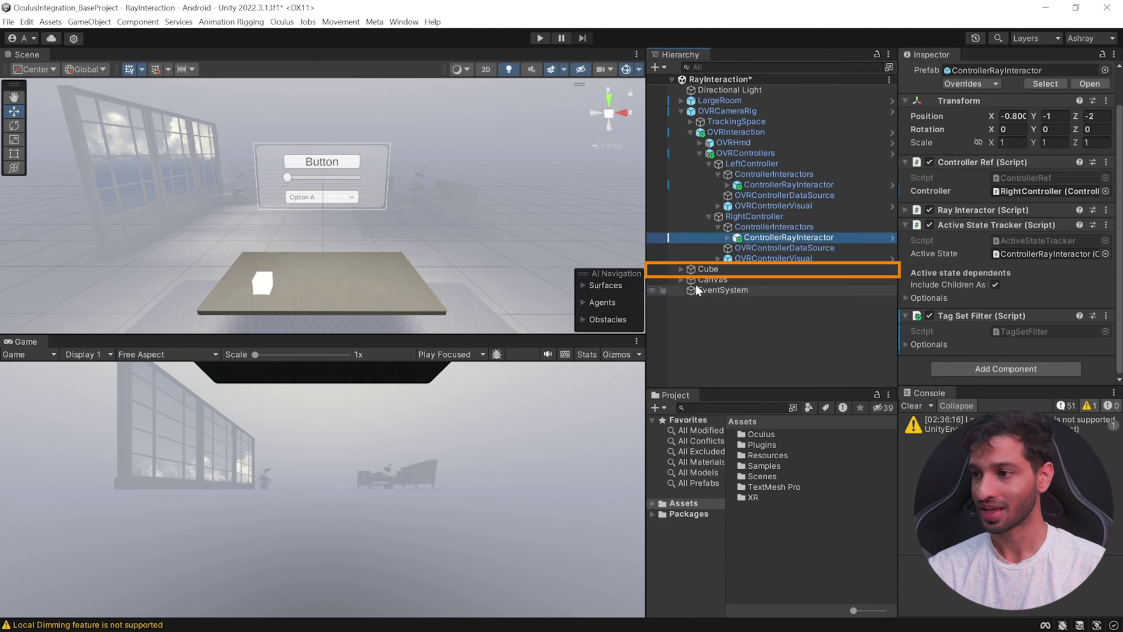
{"action": "left_click", "coordinate": [680, 269]}
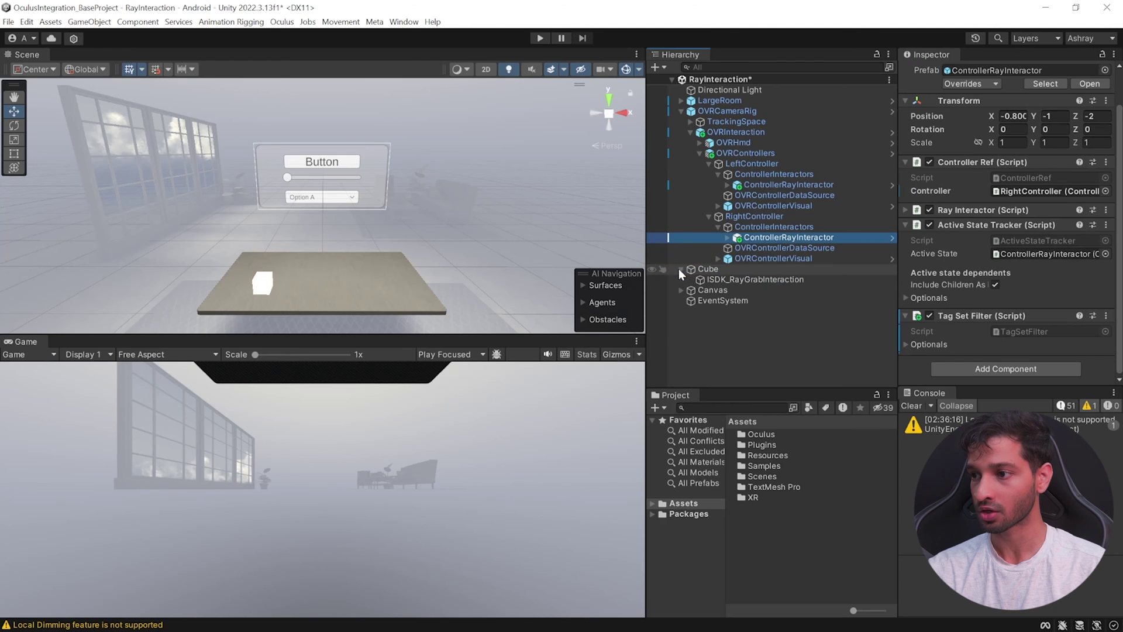
{"action": "left_click", "coordinate": [738, 279]}
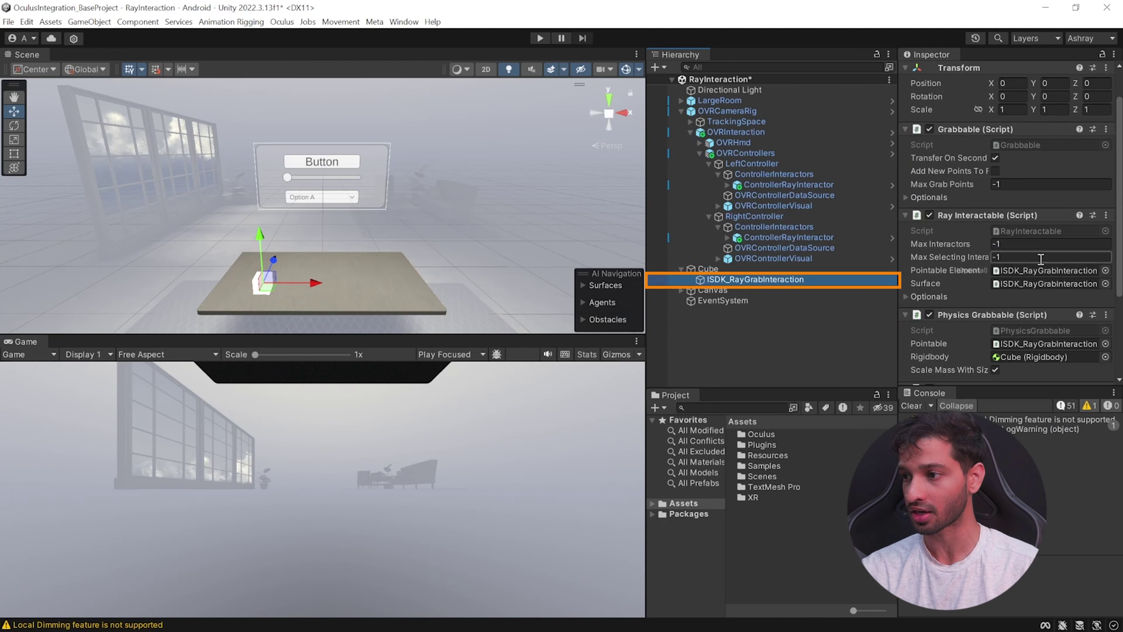
{"action": "scroll", "coordinate": [1039, 259], "scroll_direction": "down", "scroll_amount": 5}
{"action": "left_click", "coordinate": [993, 367]}
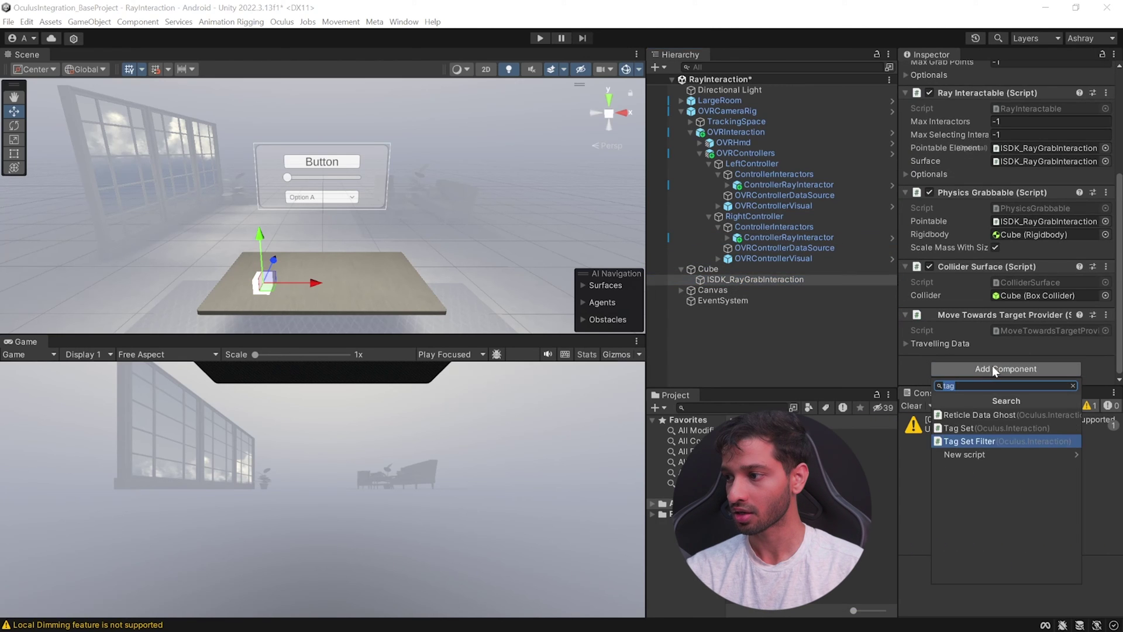
{"action": "left_click", "coordinate": [960, 427]}
Enter 3DObject as the only tag in the grab interaction's Tag Set.
{"action": "scroll", "coordinate": [1013, 279], "scroll_direction": "down", "scroll_amount": 3}
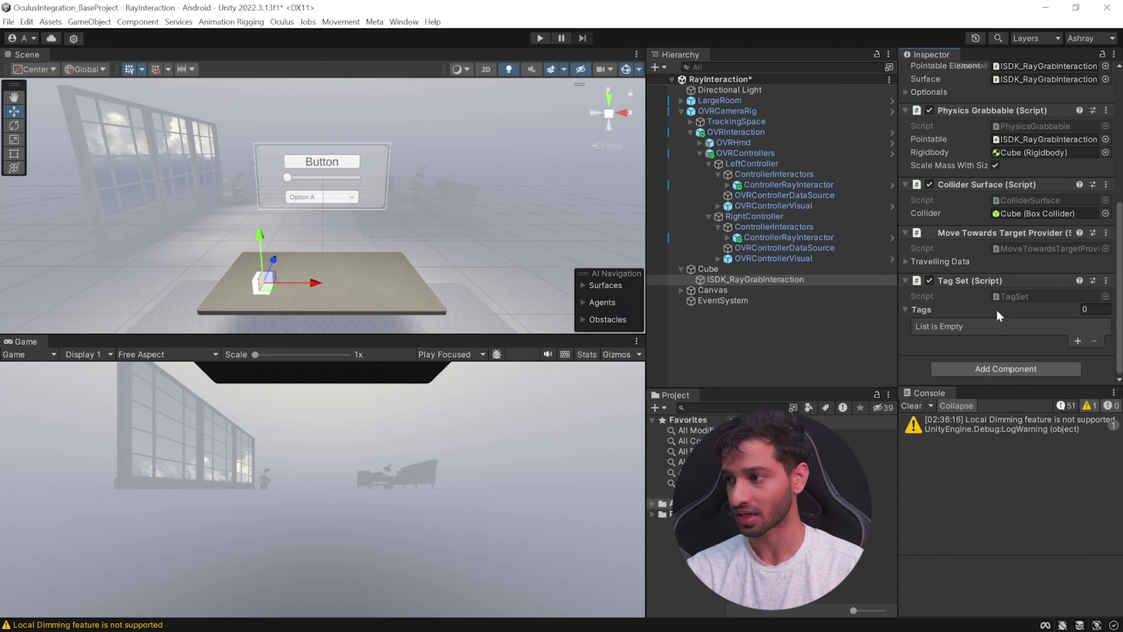
{"action": "left_click", "coordinate": [1079, 341]}
{"action": "left_click", "coordinate": [1004, 324]}
{"action": "type", "text": "3DObject"}
{"action": "key", "text": "Return"}
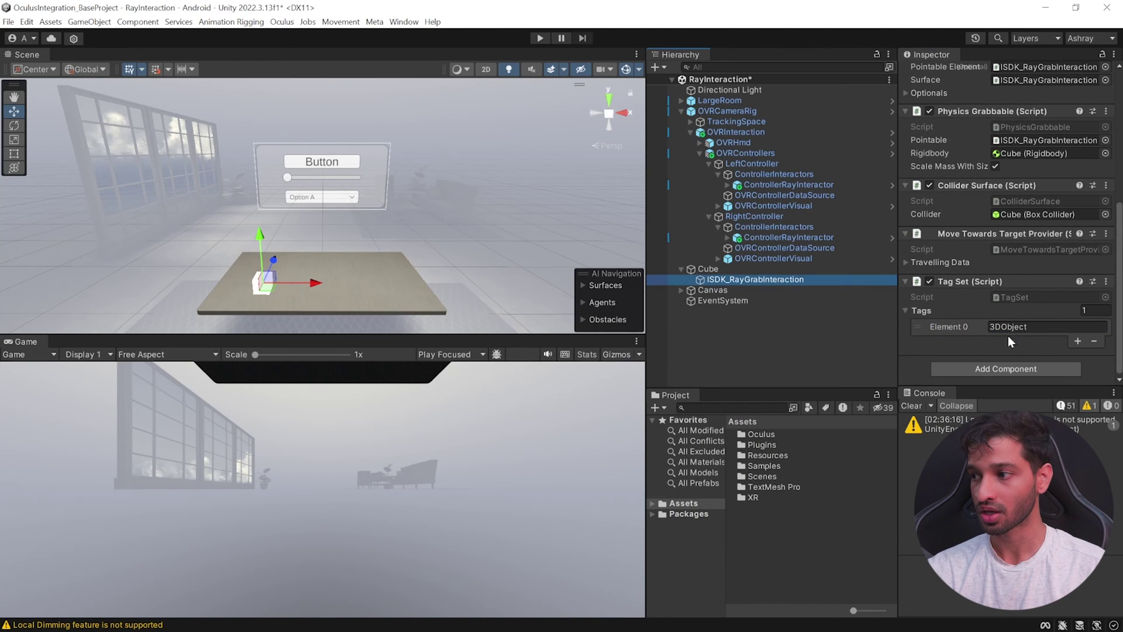
{"action": "left_click", "coordinate": [802, 184]}
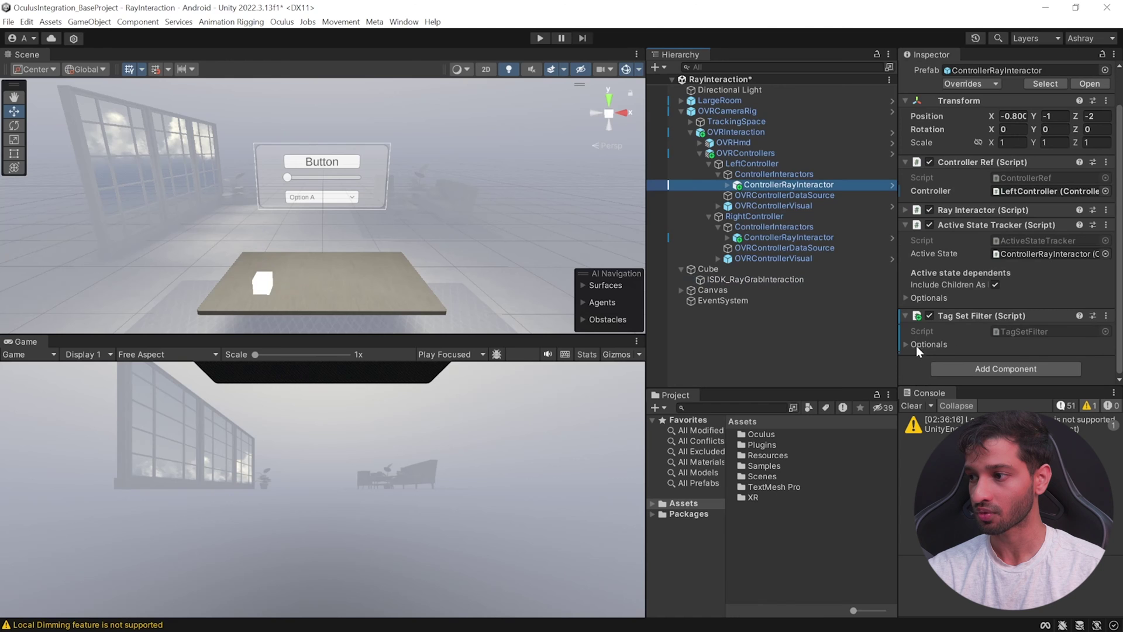
Add a Tag Set component to the Canvas's ISDK_RayInteraction object.
{"action": "left_click", "coordinate": [916, 344]}
{"action": "scroll", "coordinate": [962, 310], "scroll_direction": "down", "scroll_amount": 3}
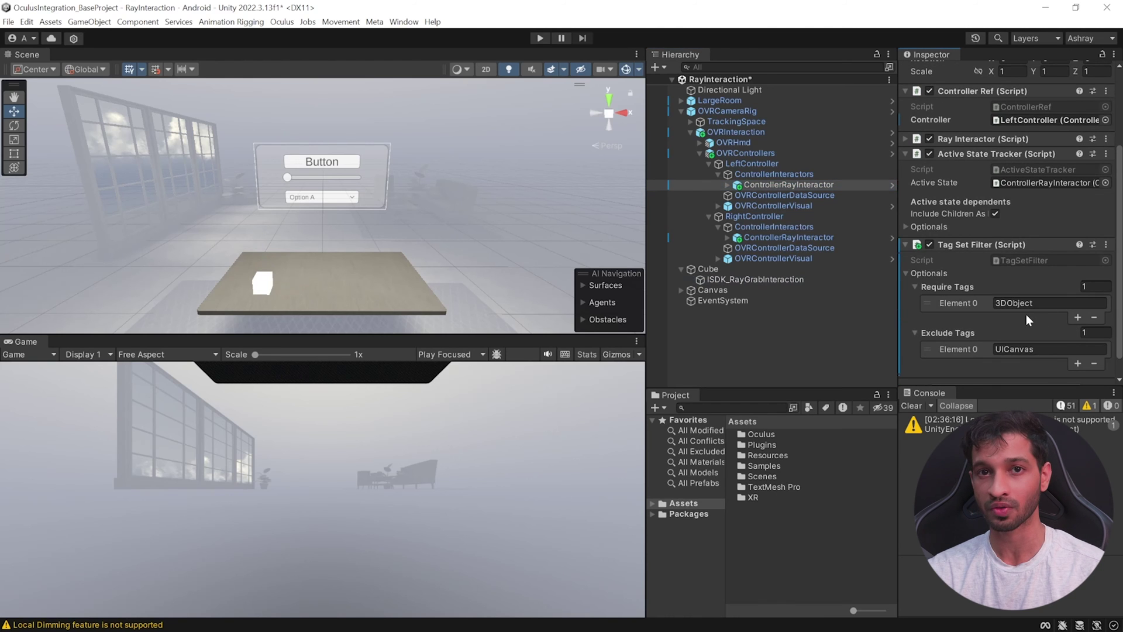
{"action": "left_click", "coordinate": [716, 290]}
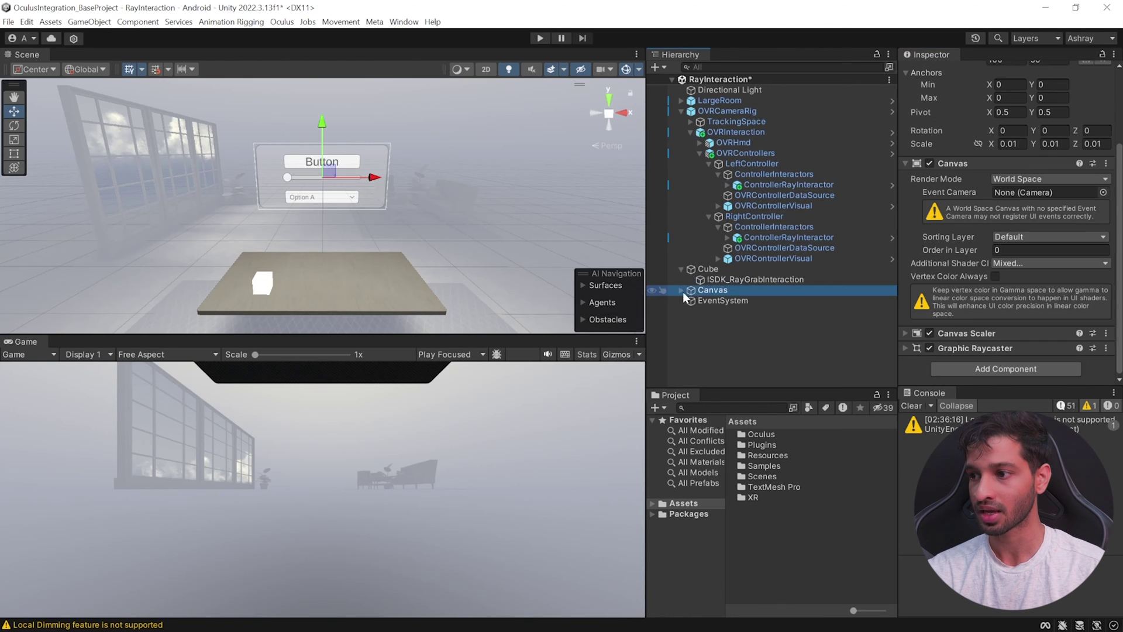
{"action": "left_click", "coordinate": [681, 290]}
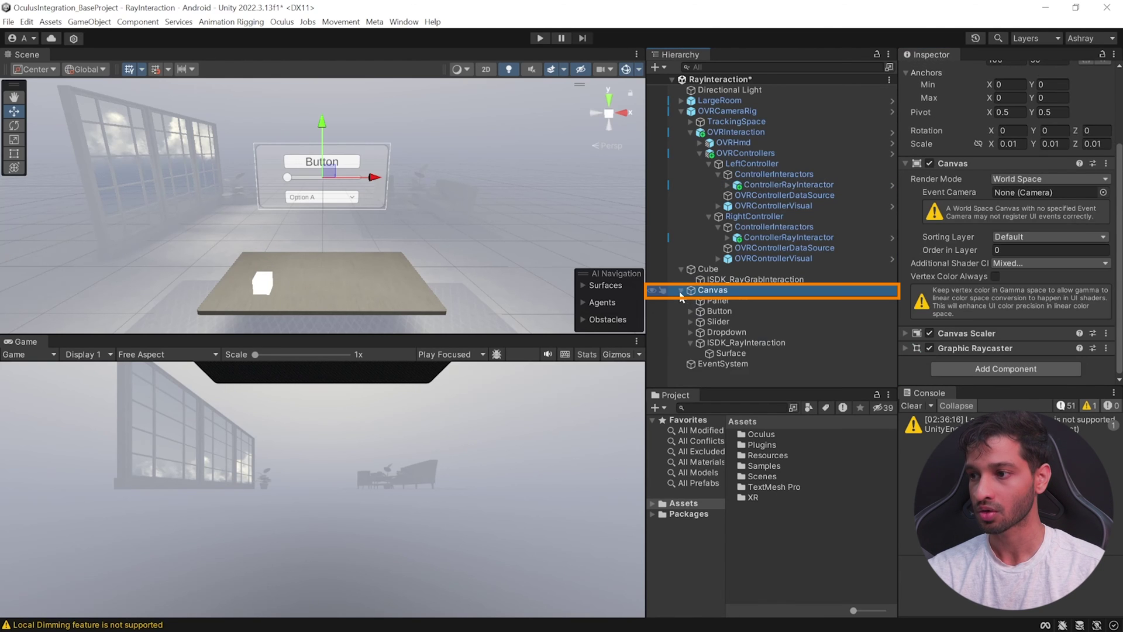
{"action": "left_click", "coordinate": [738, 342]}
{"action": "scroll", "coordinate": [1043, 246], "scroll_direction": "down", "scroll_amount": 3}
{"action": "left_click", "coordinate": [1000, 251]}
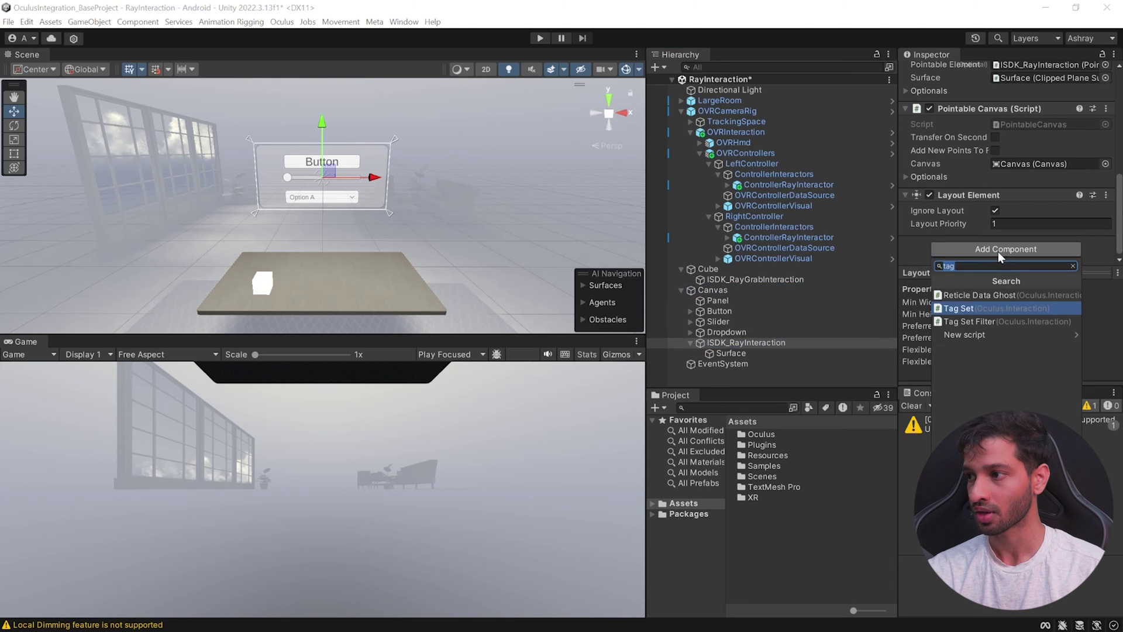
{"action": "left_click", "coordinate": [963, 309]}
Give the Tag Set one UI tag entry and save the RayInteraction scene.
{"action": "scroll", "coordinate": [1002, 198], "scroll_direction": "down", "scroll_amount": 2}
{"action": "left_click", "coordinate": [1078, 221]}
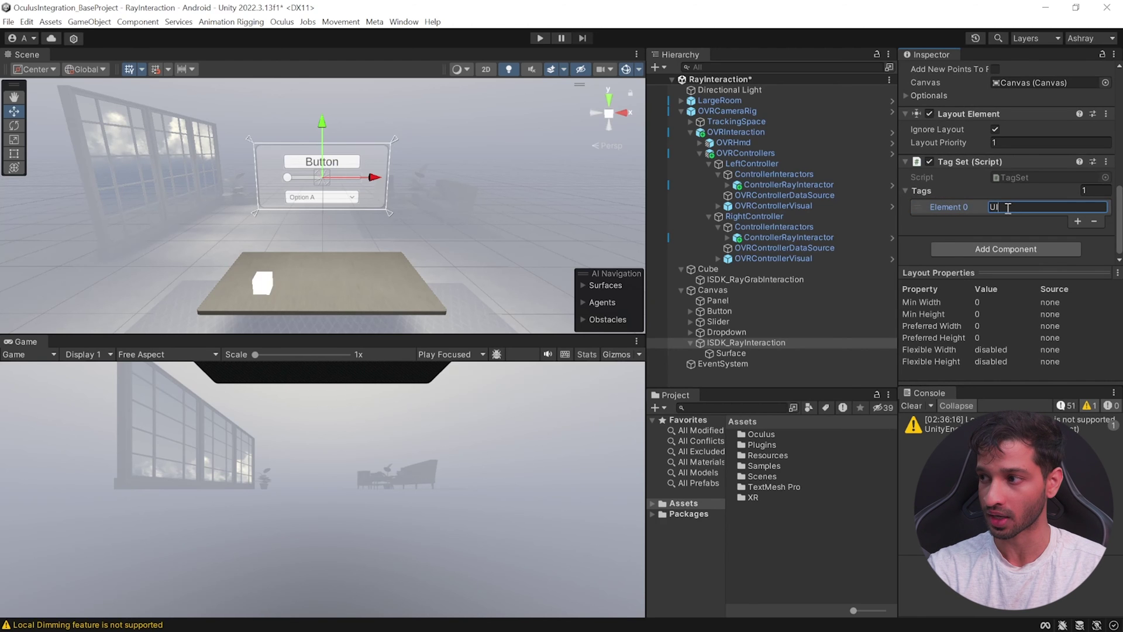
{"action": "left_click", "coordinate": [1007, 208]}
{"action": "type", "text": "UI"}
{"action": "left_click", "coordinate": [764, 385]}
{"action": "key", "text": "ctrl+s"}
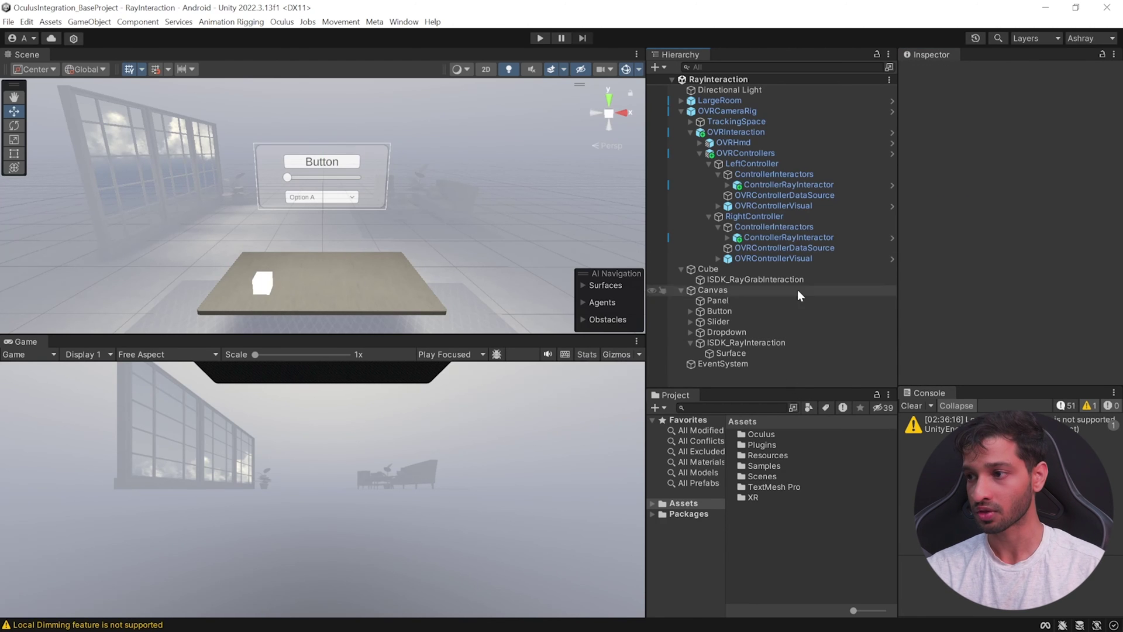
Start Play mode and grab the Cube with the tag-filtered controller ray.
{"action": "left_click", "coordinate": [539, 39]}
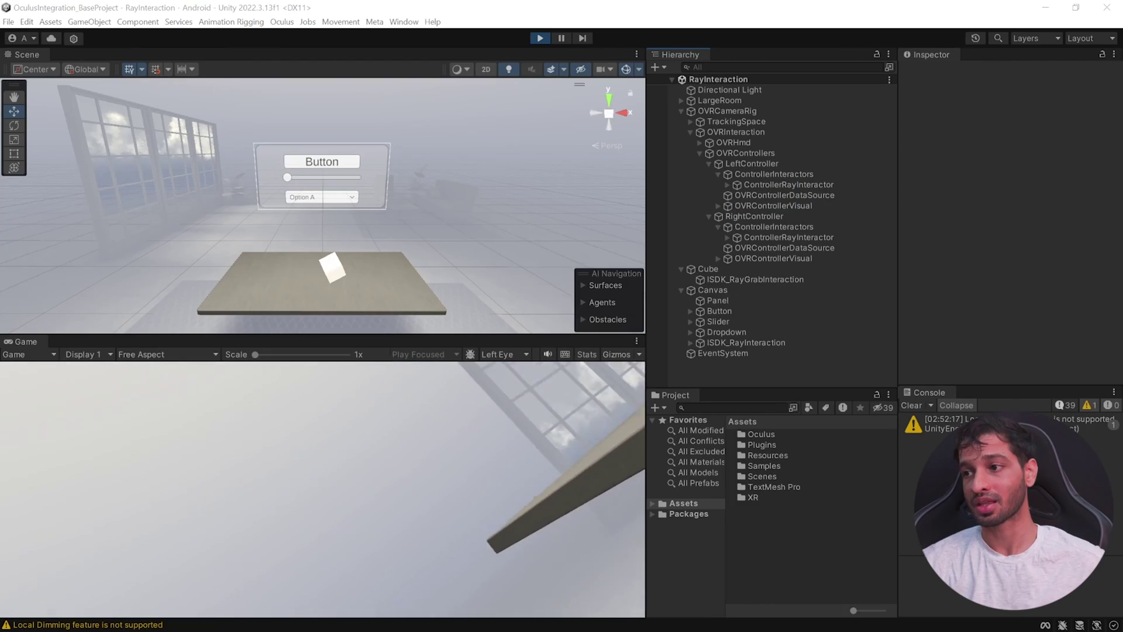
Stop Play mode and assign the left ray interactor's Tag Set Filter under Interactable Filters.
{"action": "left_click", "coordinate": [540, 38]}
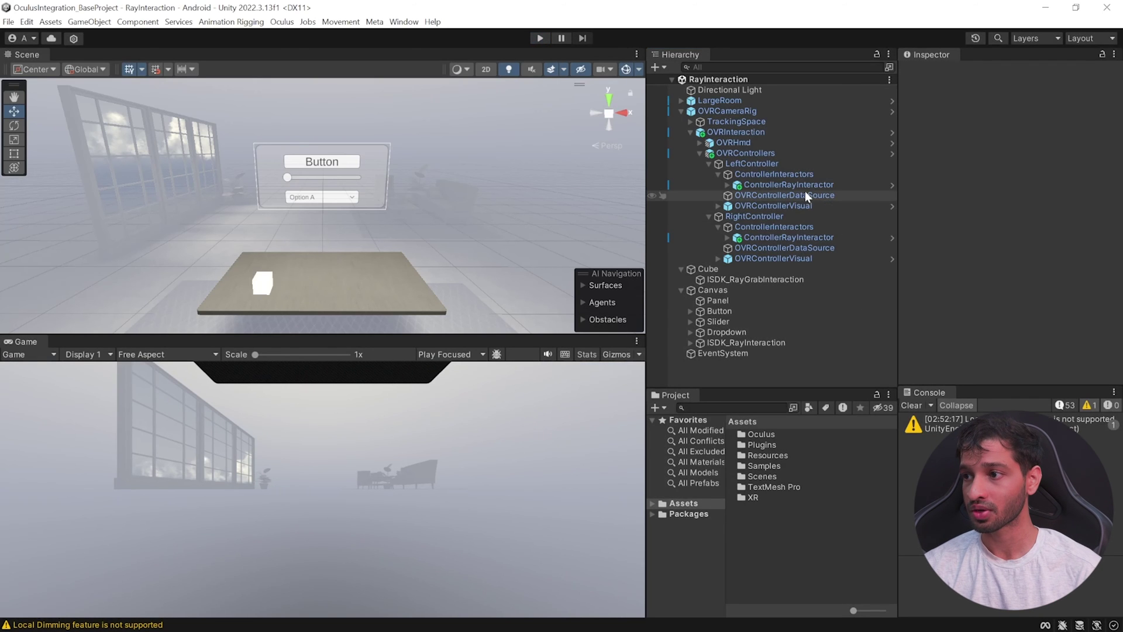
{"action": "left_click", "coordinate": [767, 185]}
{"action": "scroll", "coordinate": [1049, 219], "scroll_direction": "down", "scroll_amount": 5}
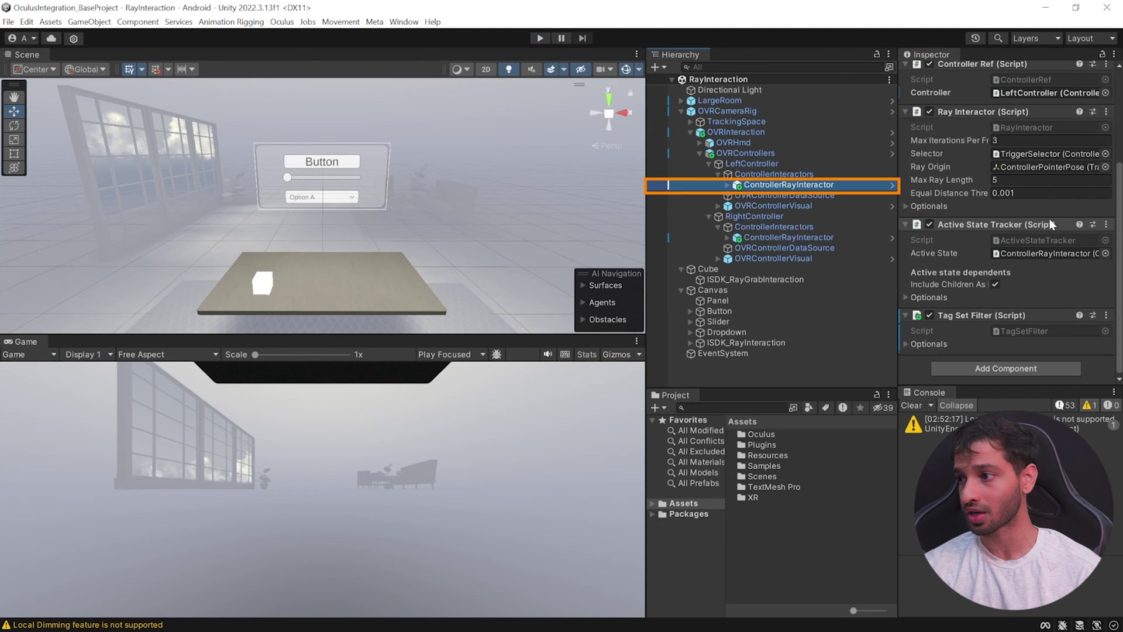
{"action": "left_click", "coordinate": [905, 207]}
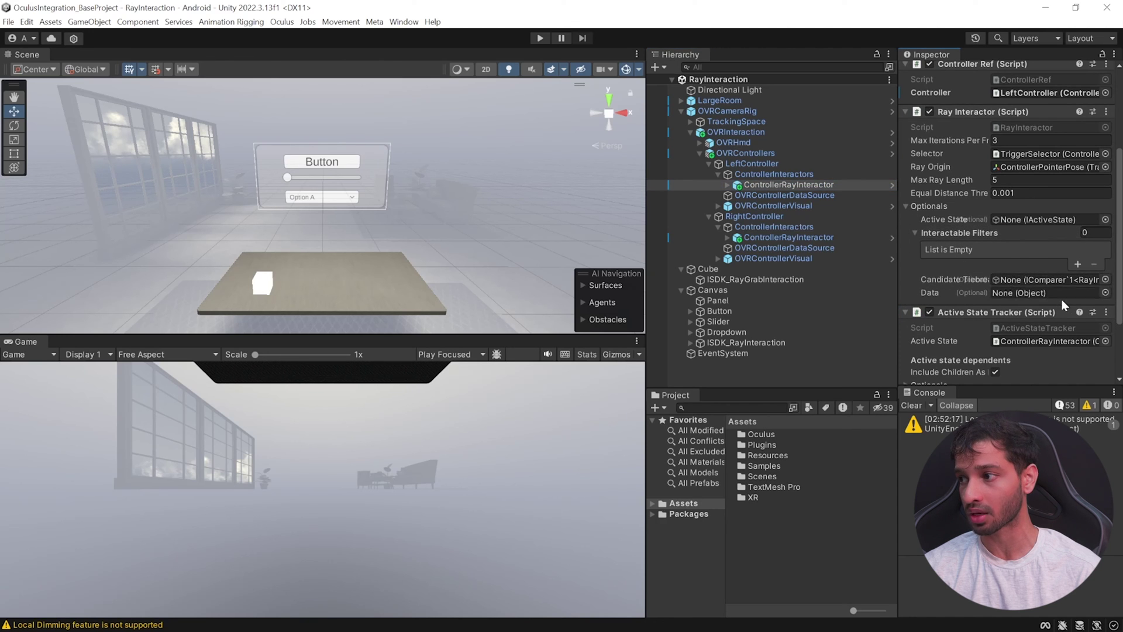
{"action": "scroll", "coordinate": [995, 307], "scroll_direction": "down", "scroll_amount": 3}
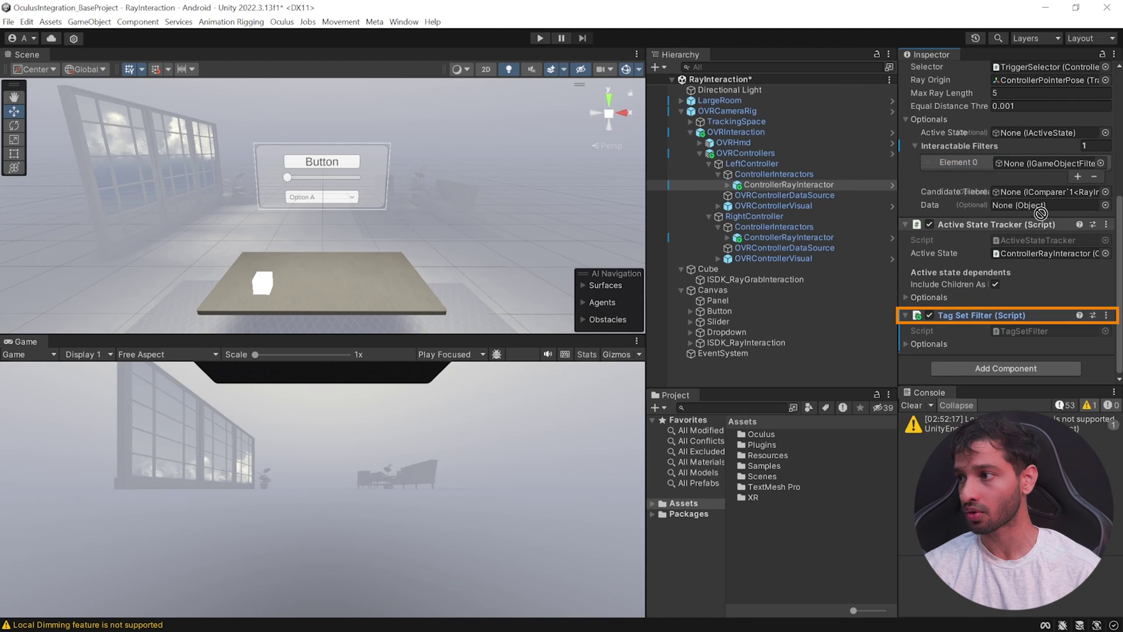
Add the right ray interactor's Tag Set Filter to its Interactable Filters list.
{"action": "left_click", "coordinate": [772, 236]}
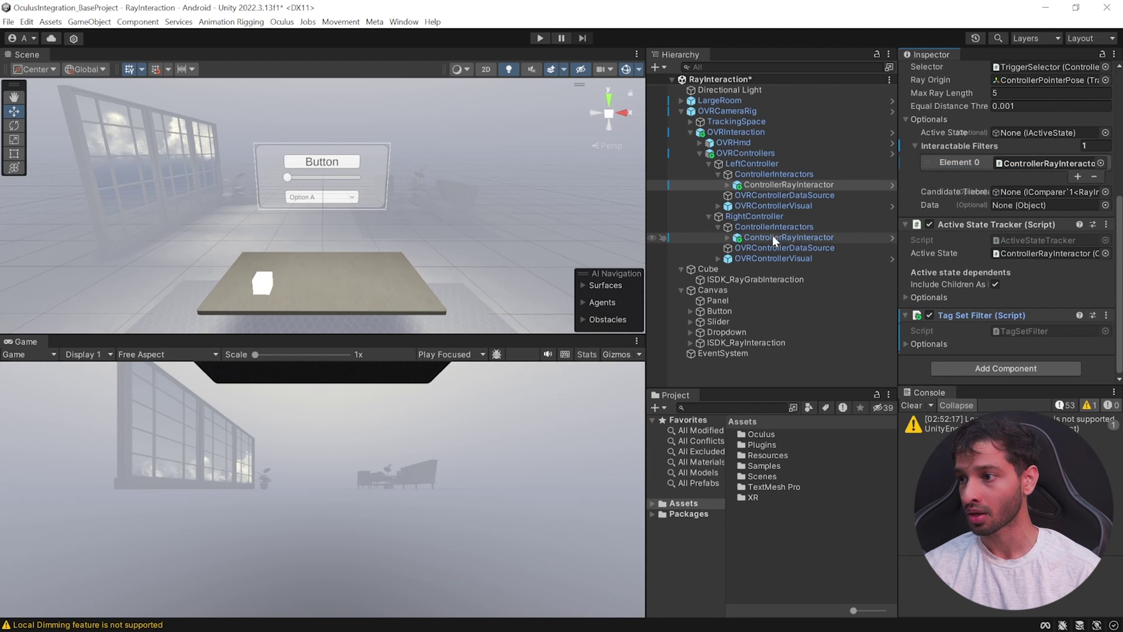
{"action": "left_click", "coordinate": [916, 206]}
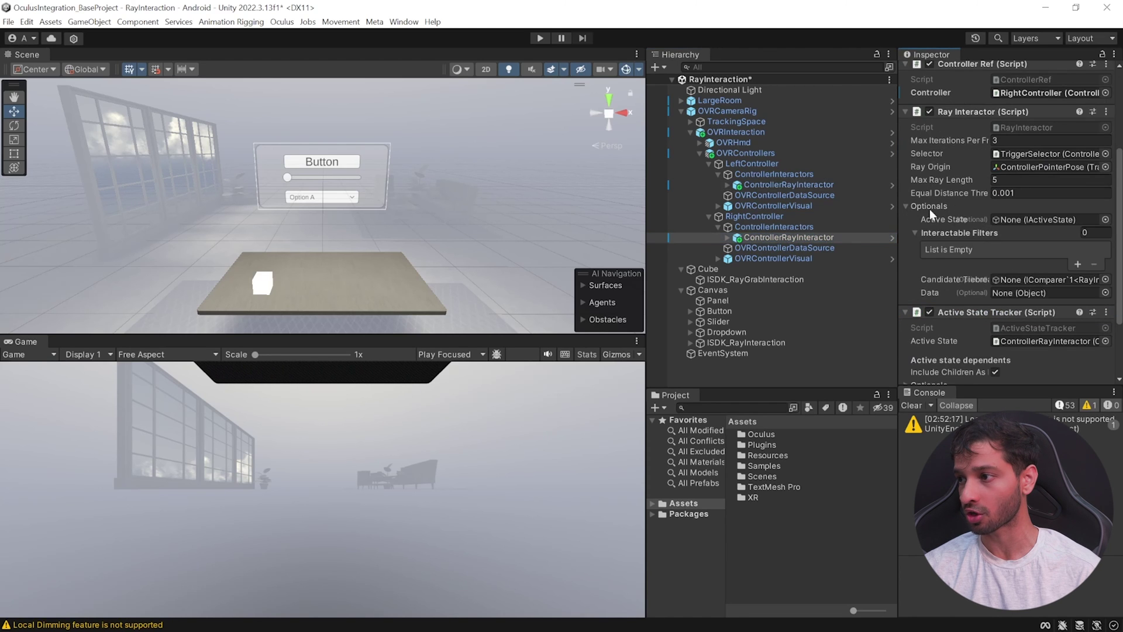
{"action": "left_click", "coordinate": [1076, 264]}
{"action": "scroll", "coordinate": [1006, 246], "scroll_direction": "down", "scroll_amount": 3}
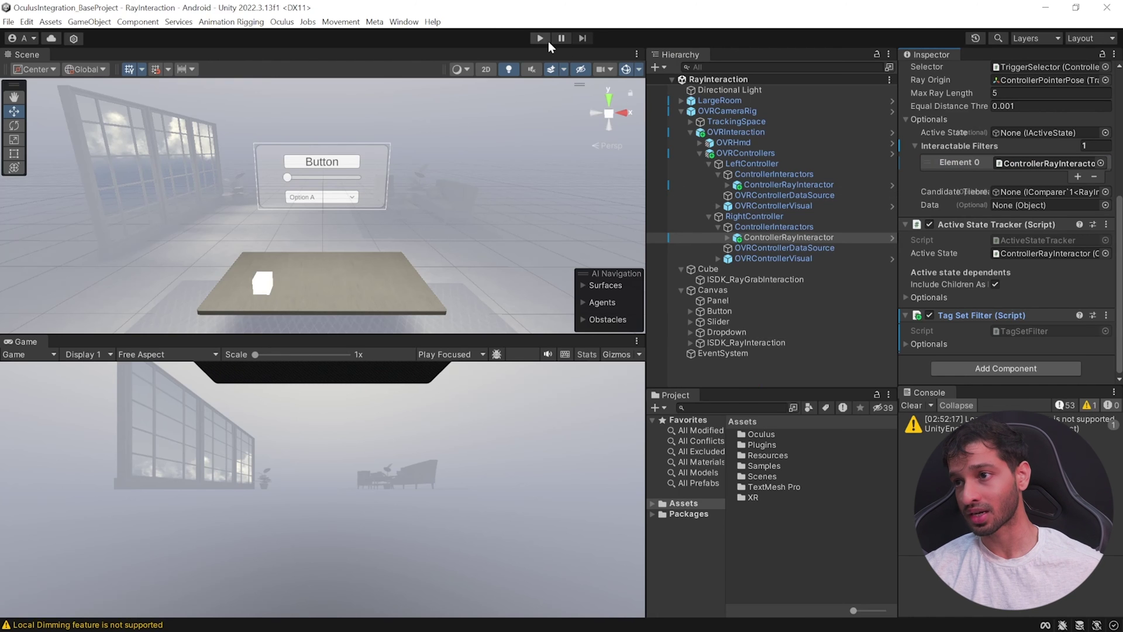
Start Play mode to test both rays with their Interactable Filters assigned.
{"action": "left_click", "coordinate": [540, 38]}
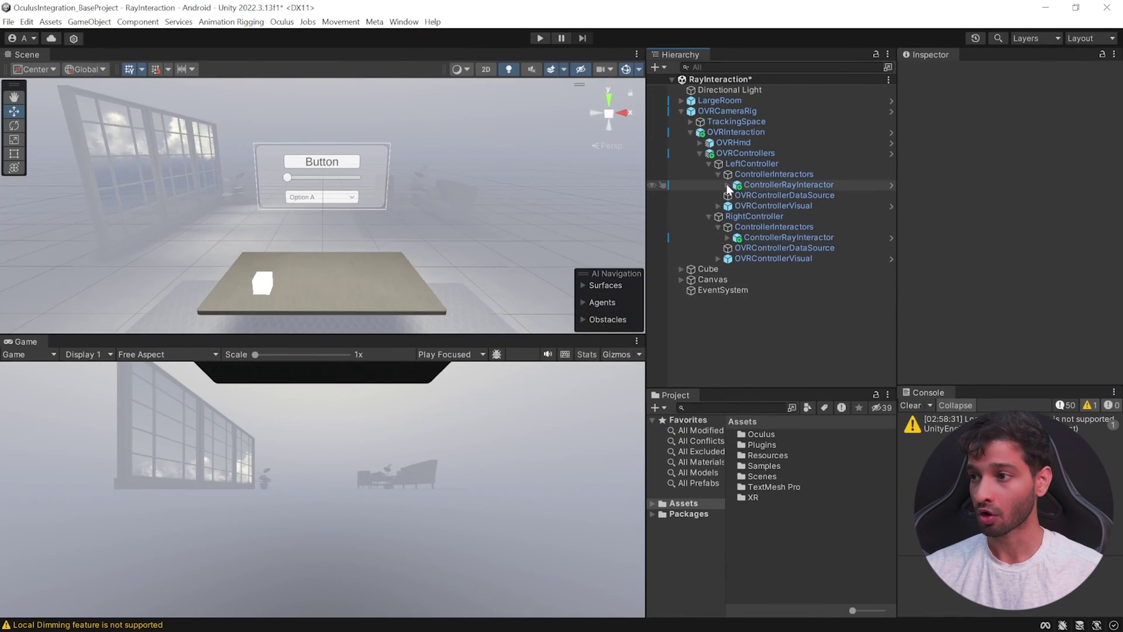
Enable Hide When No Interaction on the left controller's ControllerRay visual.
{"action": "left_click", "coordinate": [727, 185]}
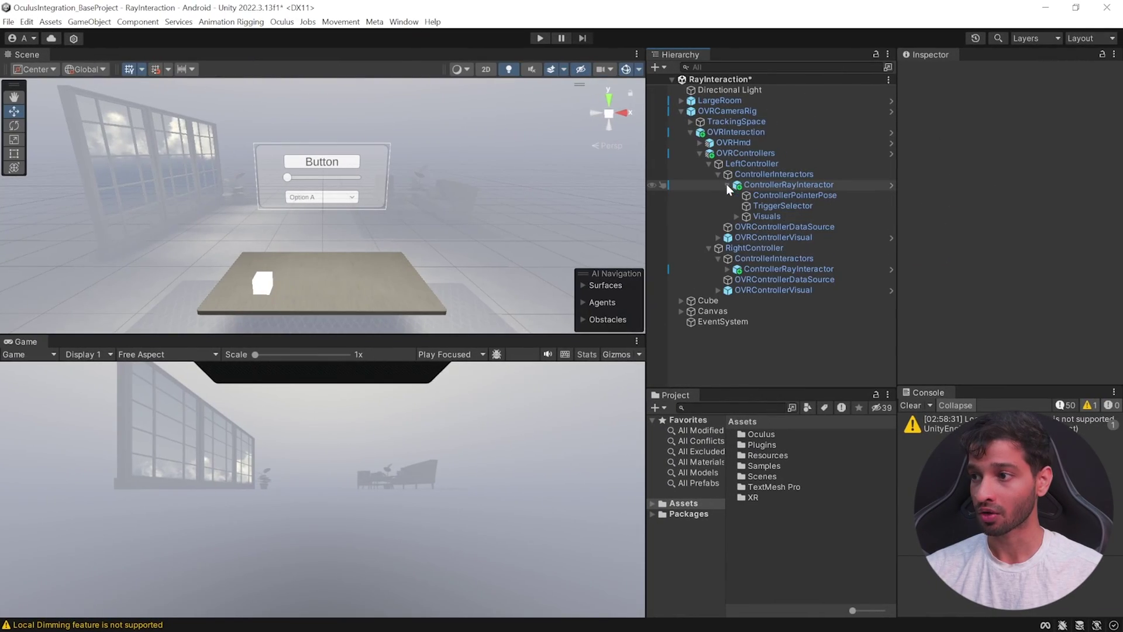
{"action": "left_click", "coordinate": [737, 216]}
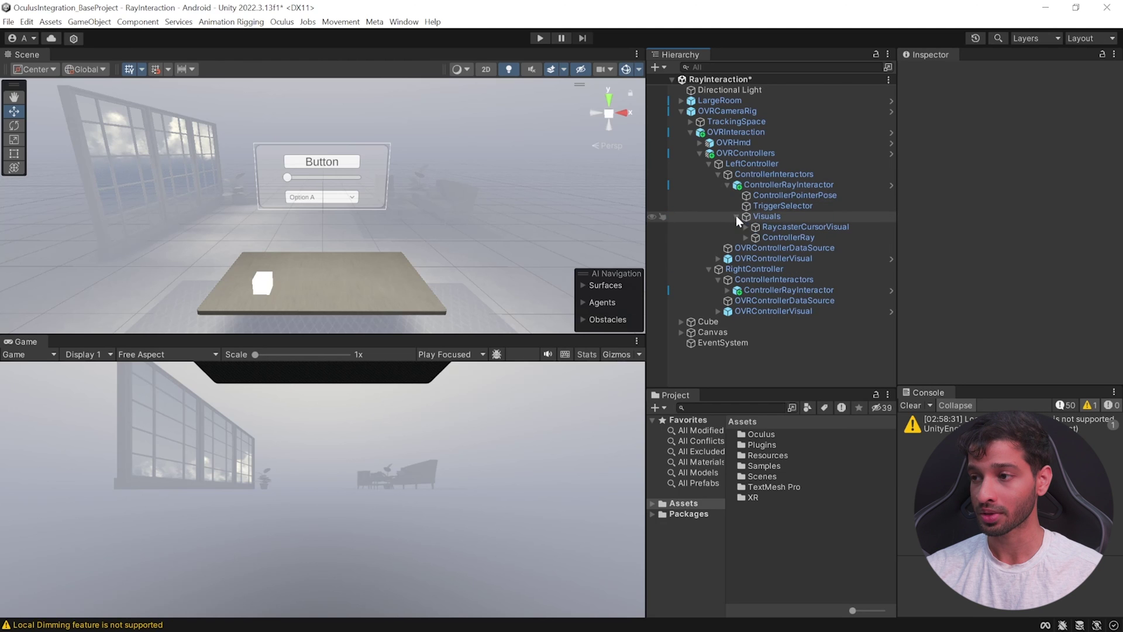
{"action": "left_click", "coordinate": [788, 237]}
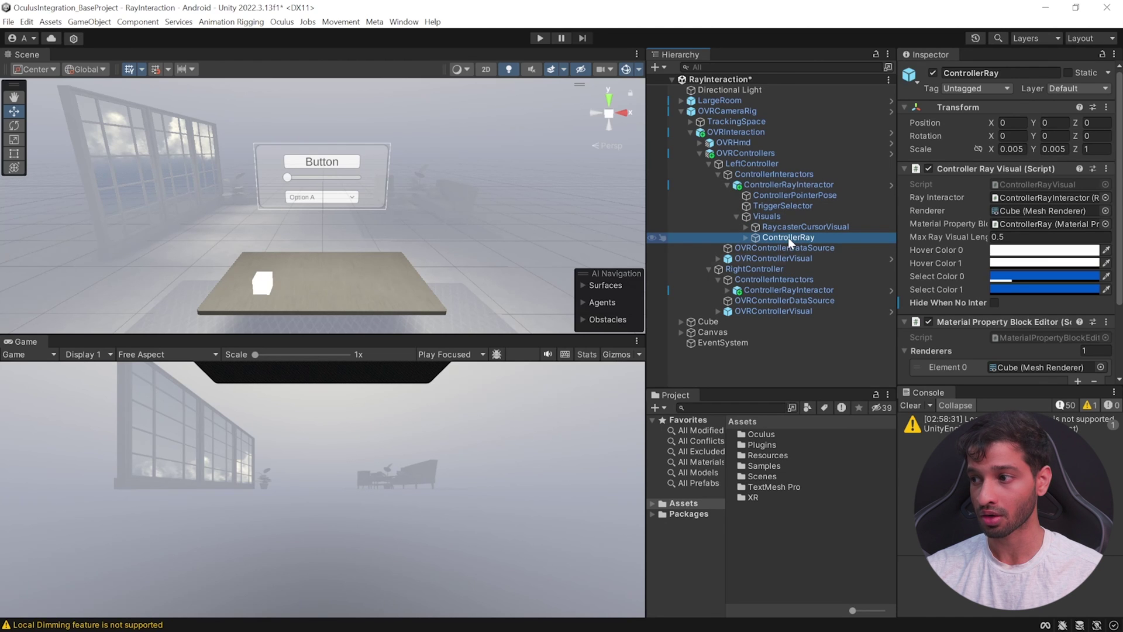
{"action": "left_click", "coordinate": [994, 303]}
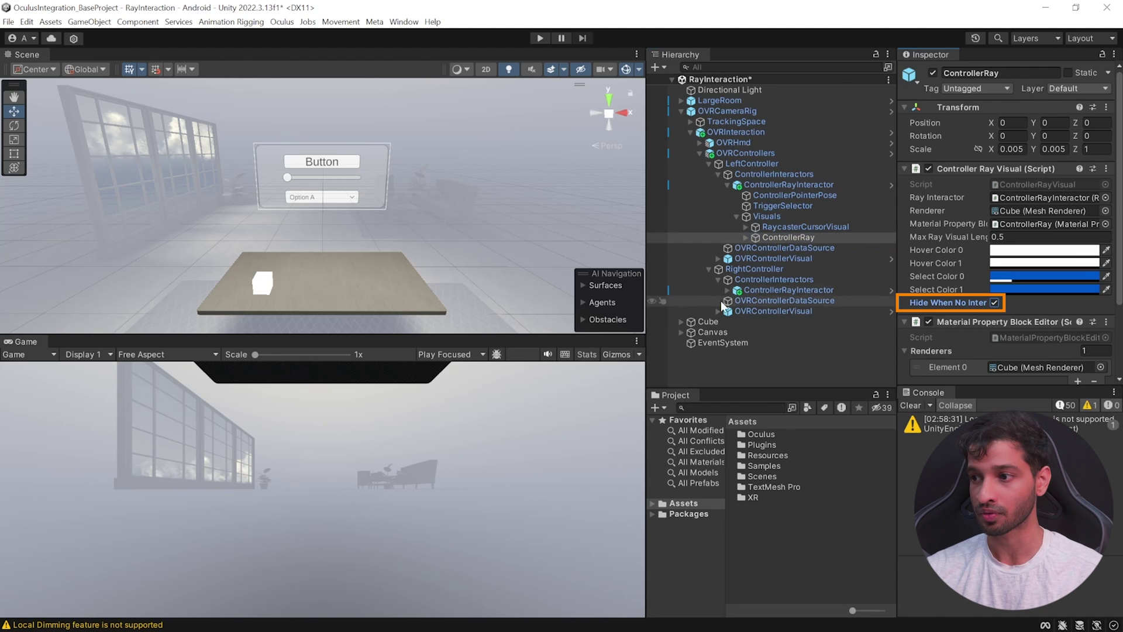
Enable Hide When No Interaction on the right ControllerRay visual and start Play mode.
{"action": "left_click", "coordinate": [737, 321]}
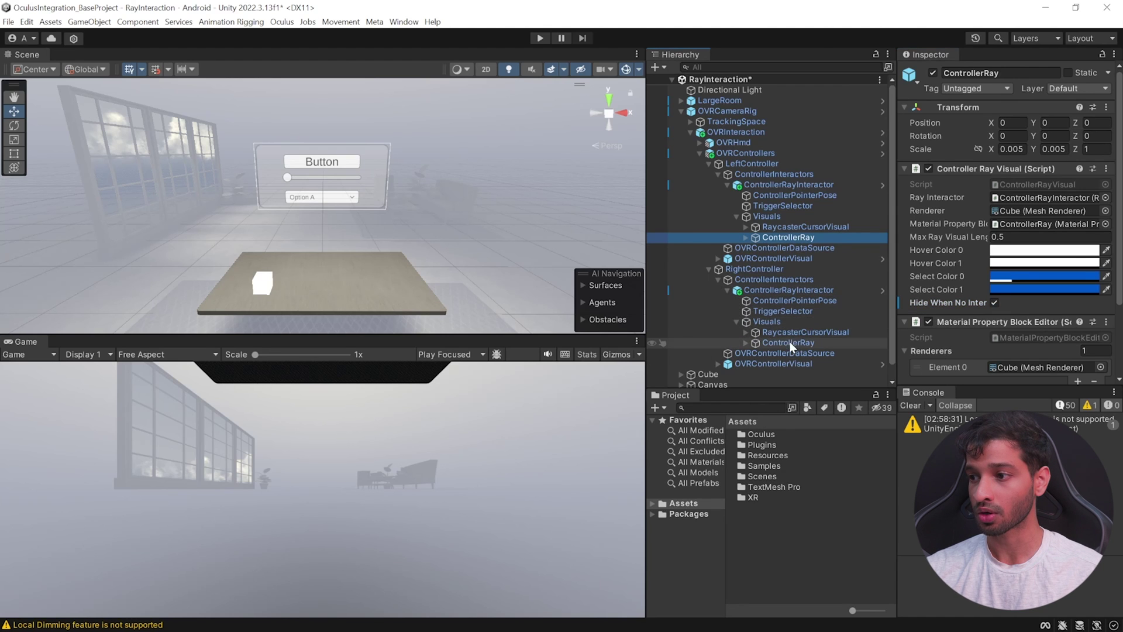
{"action": "left_click", "coordinate": [992, 305]}
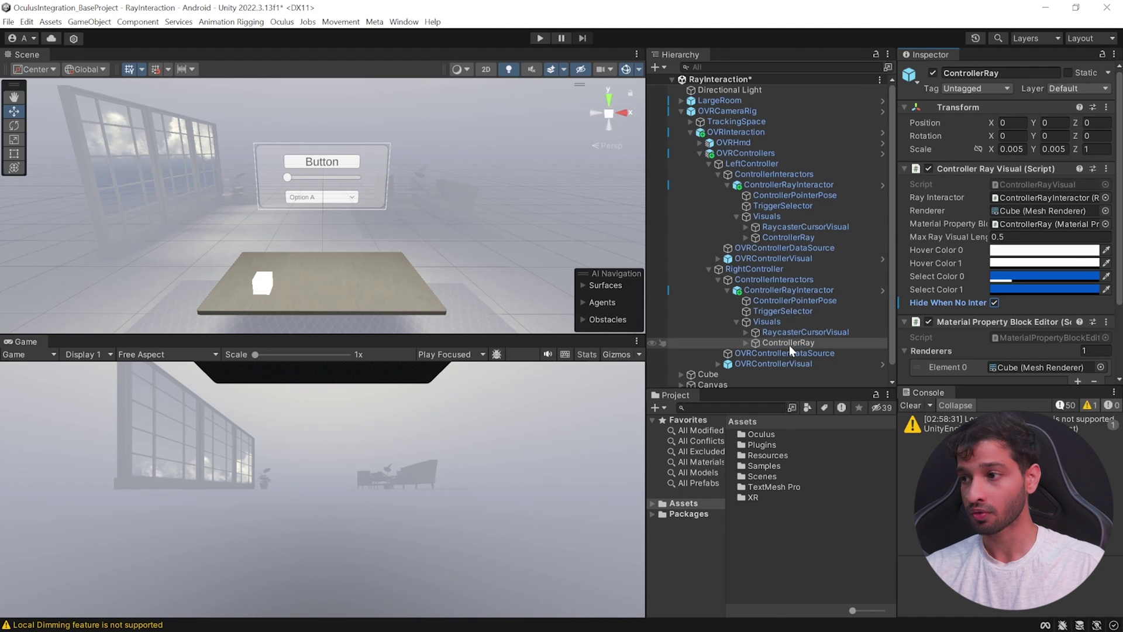
{"action": "left_click", "coordinate": [539, 38]}
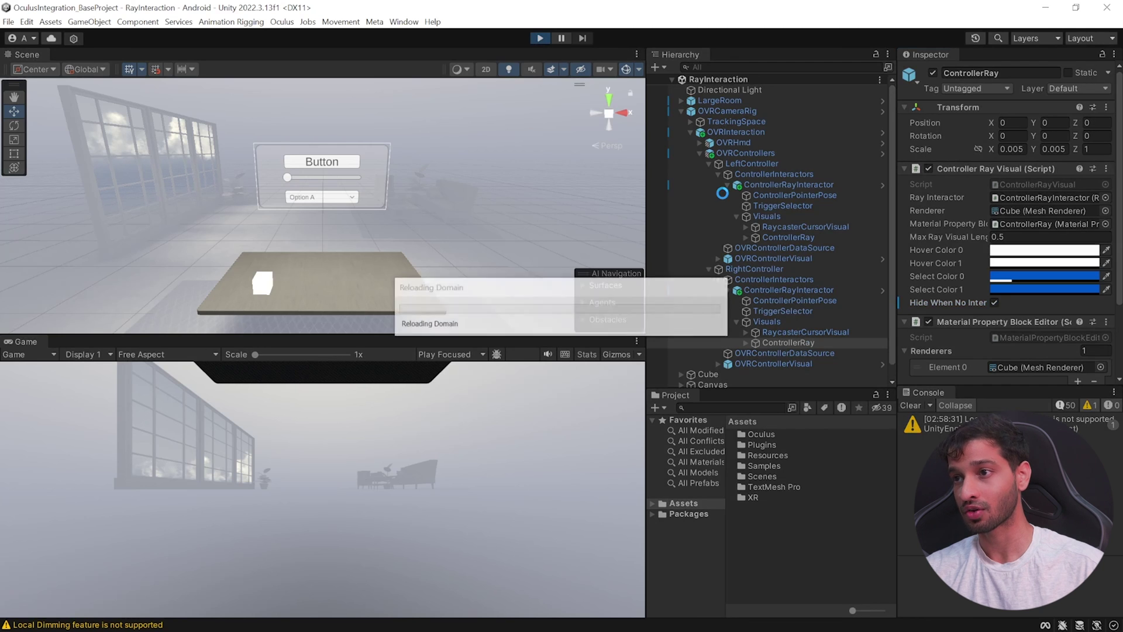